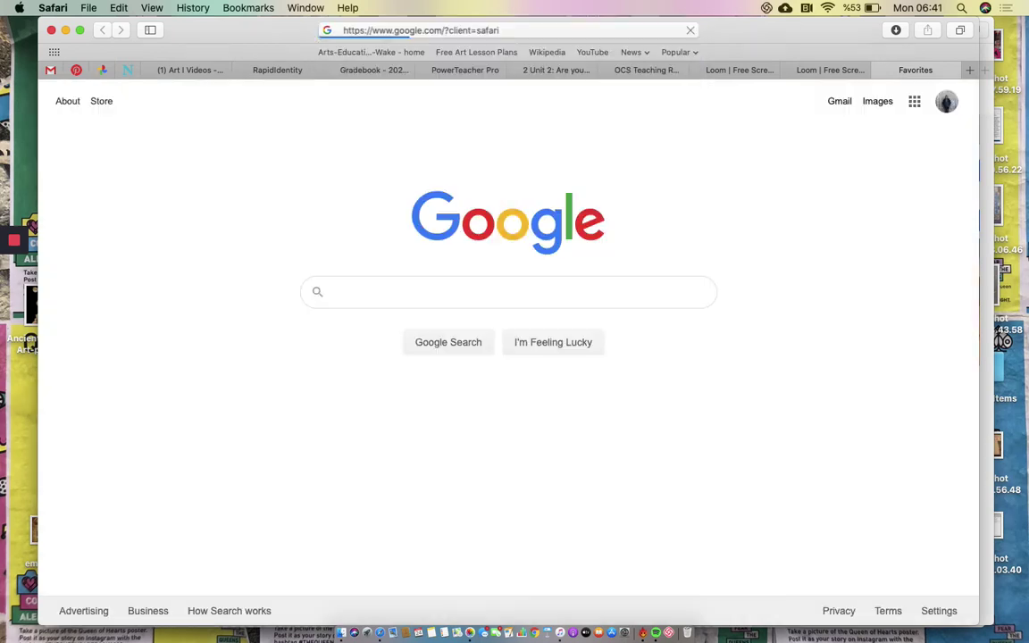
- Open Google Sites from the Google homepage and start a new site from the Portfolio template
{"action": "left_click", "coordinate": [914, 104]}
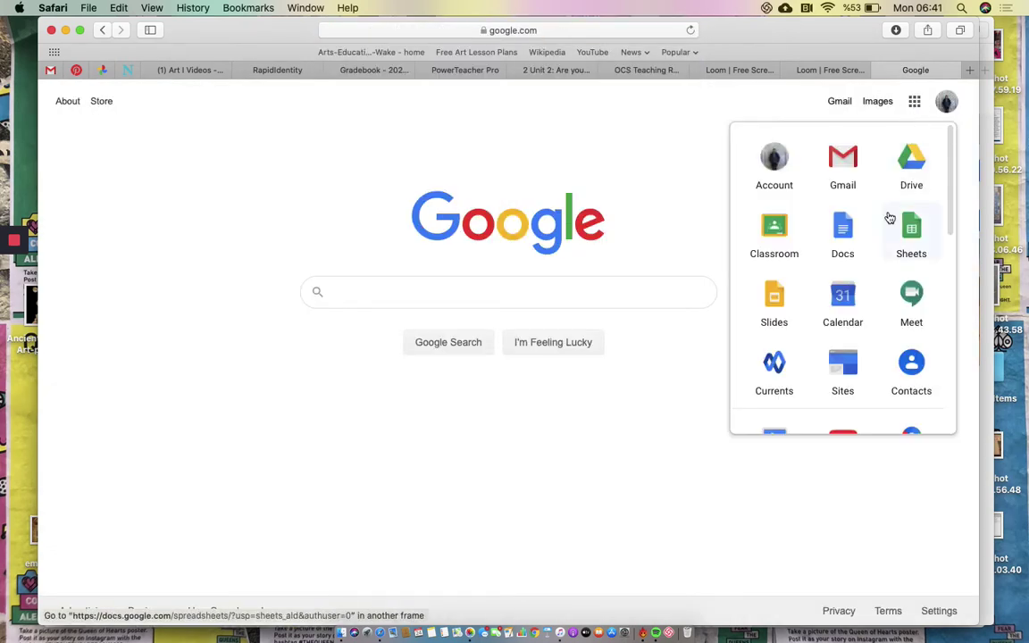
{"action": "left_click", "coordinate": [843, 376]}
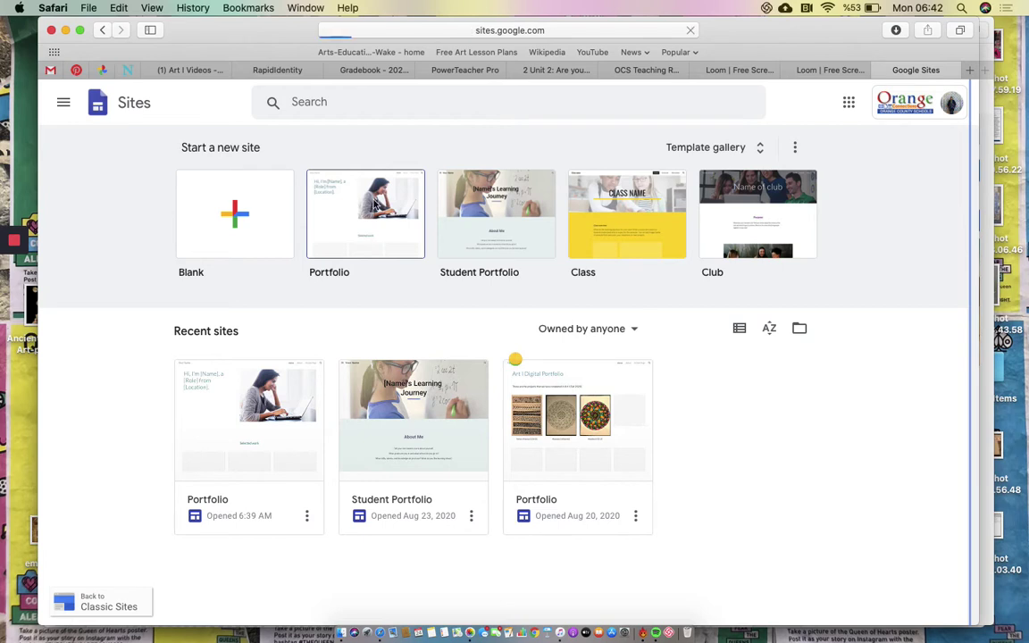
{"action": "left_click", "coordinate": [328, 248]}
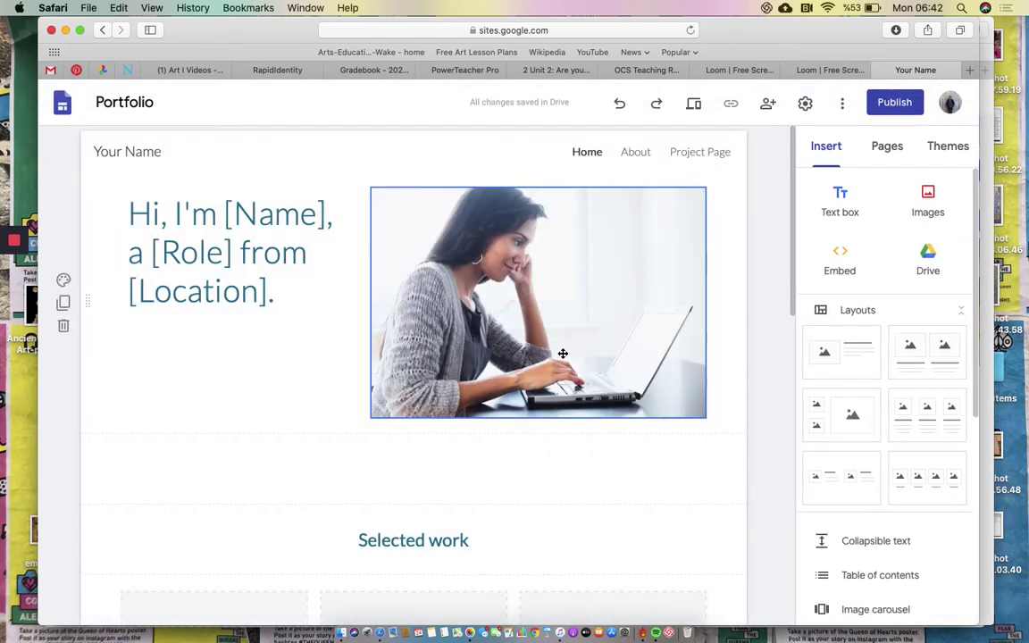
- Delete the introduction title text and the whole top section containing the photo of the woman at a laptop
{"action": "left_click", "coordinate": [229, 250]}
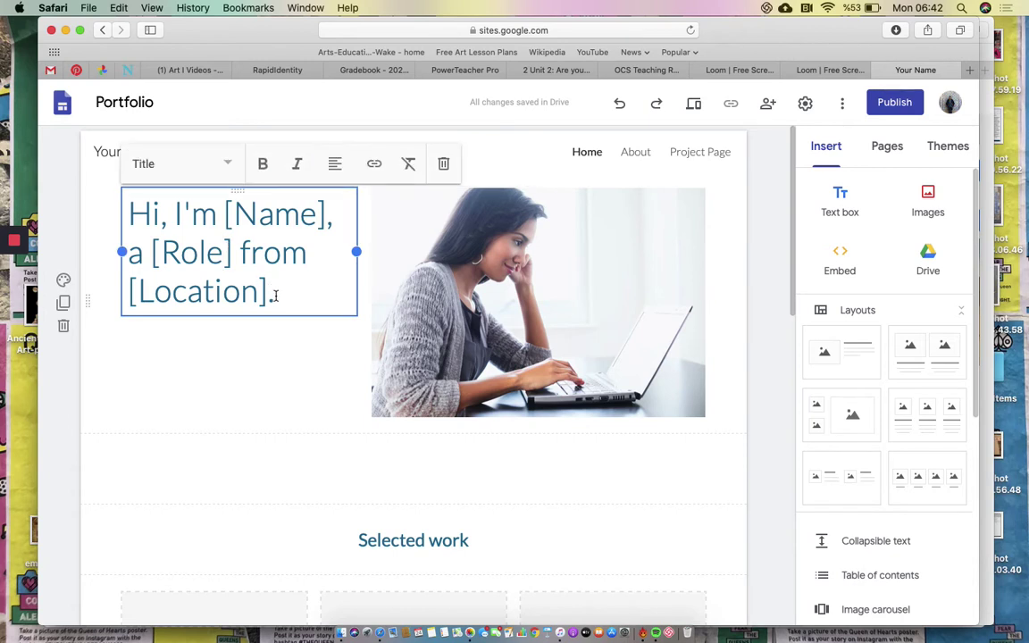
{"action": "left_click_drag", "start_coordinate": [276, 296], "coordinate": [132, 211]}
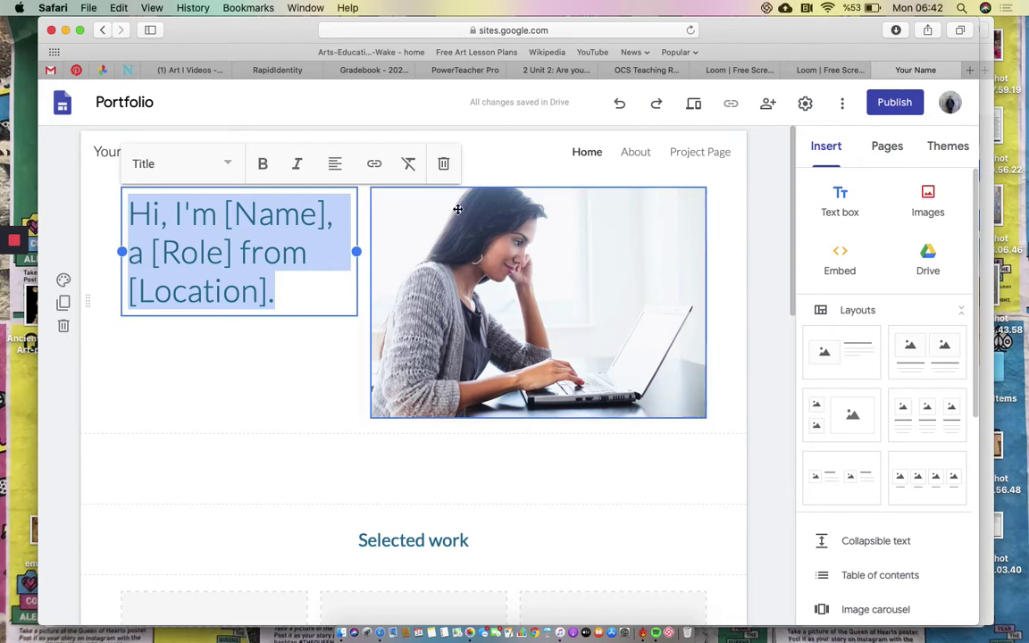
{"action": "left_click", "coordinate": [443, 165]}
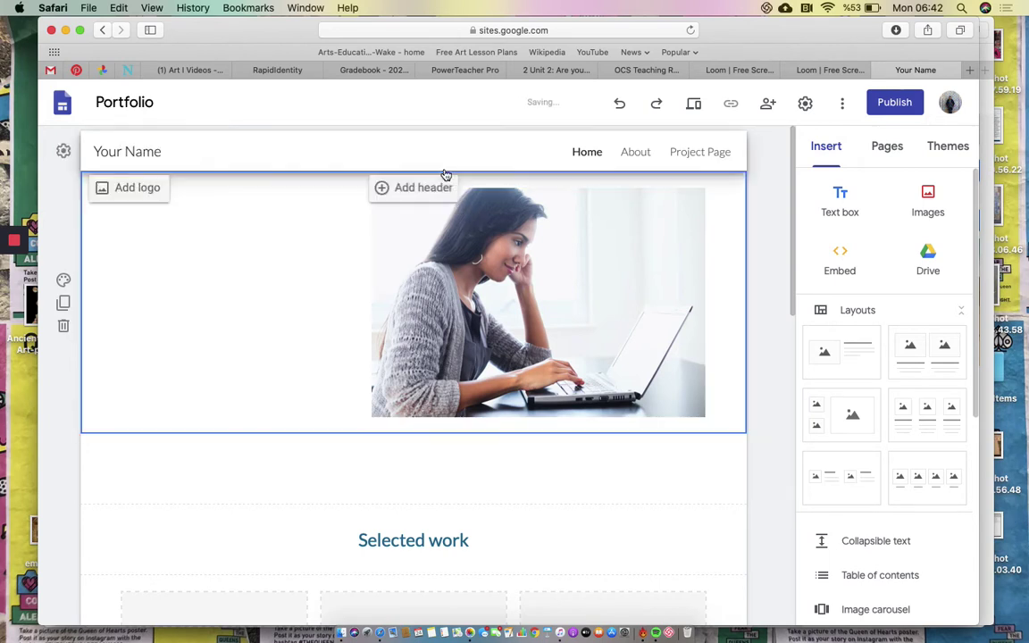
{"action": "left_click", "coordinate": [63, 325]}
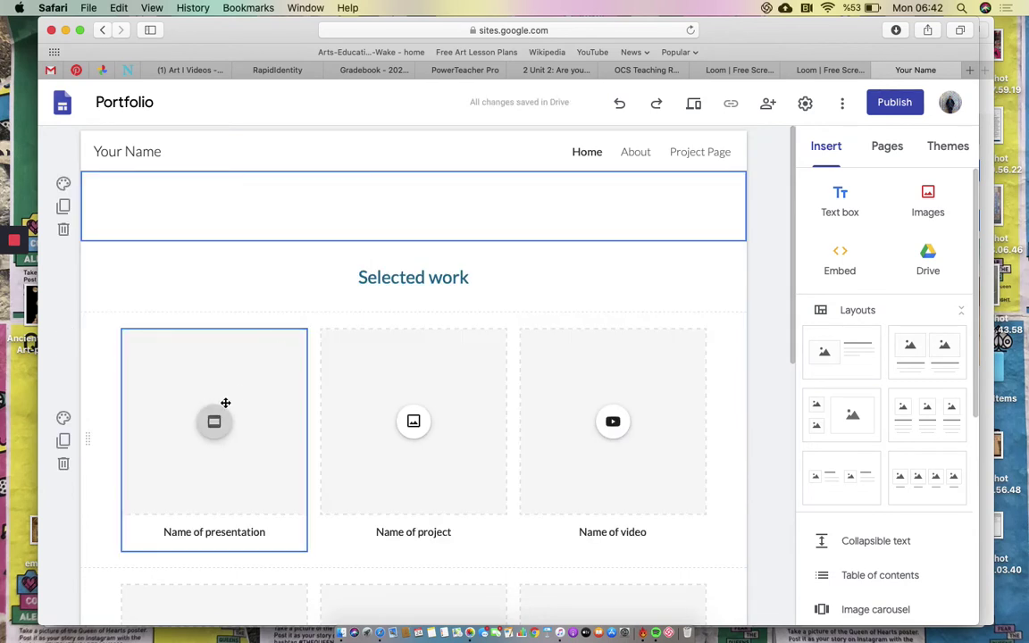
- Delete the project placeholder sections under Selected work and the "Get in touch" section
{"action": "scroll", "coordinate": [225, 404], "scroll_direction": "down", "scroll_amount": 1}
{"action": "left_click", "coordinate": [62, 424]}
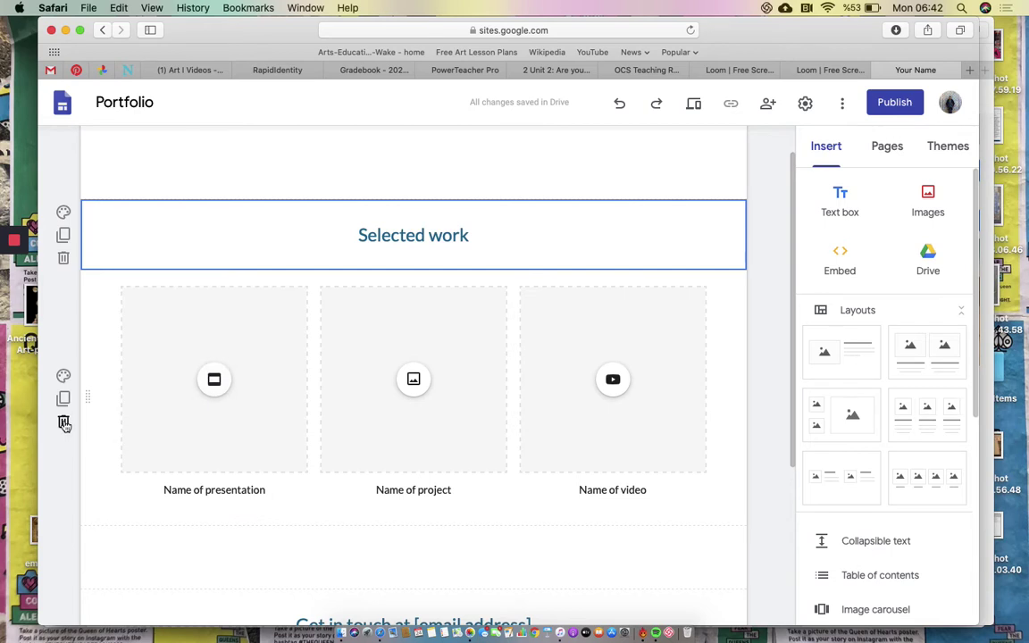
{"action": "left_click", "coordinate": [63, 424]}
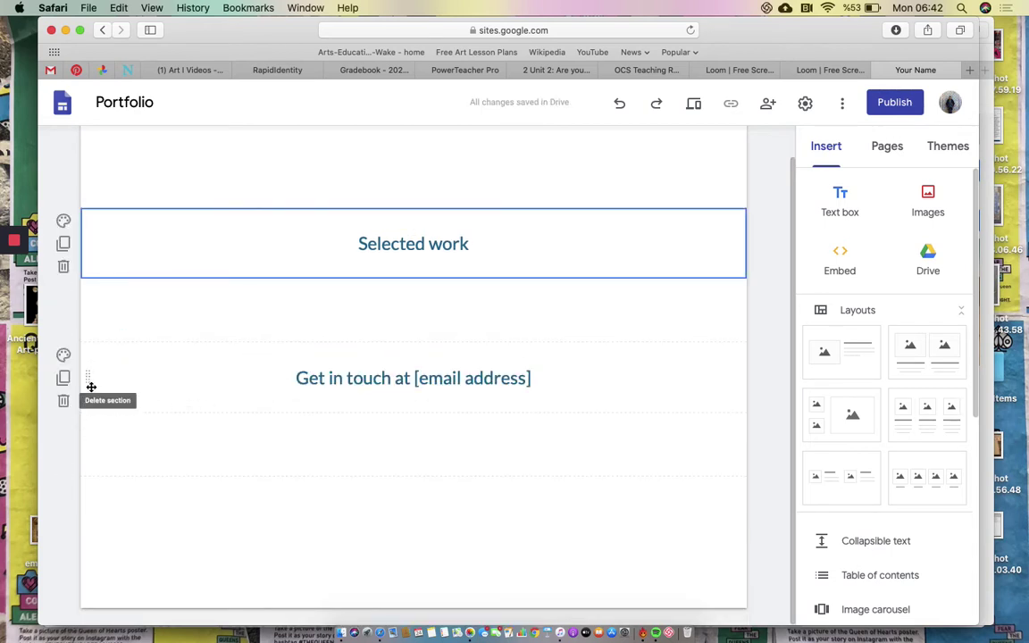
{"action": "left_click", "coordinate": [64, 401]}
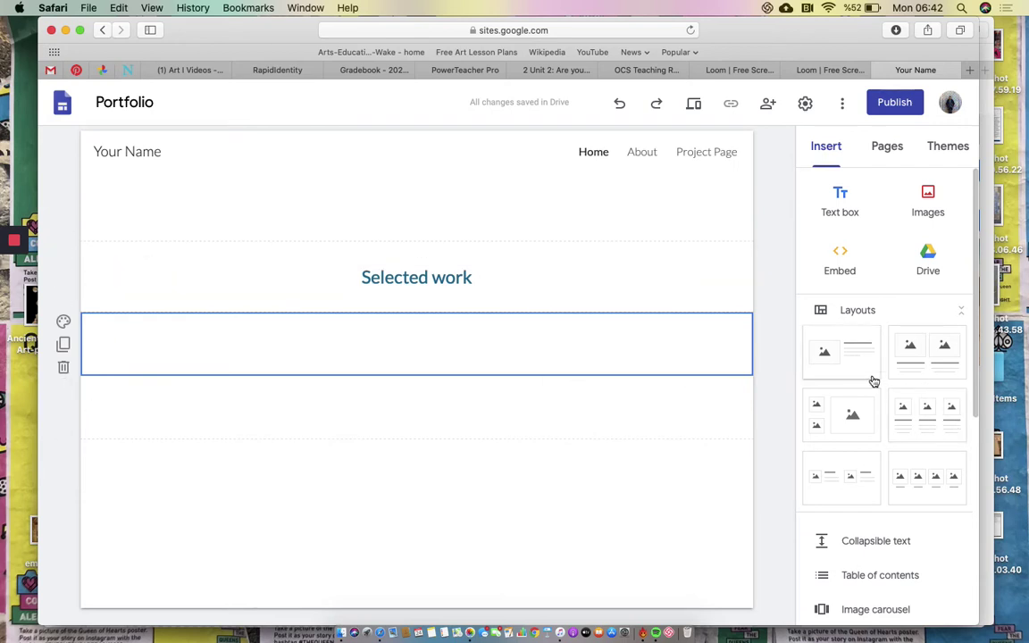
- Insert a three-column image-and-text layout and upload IMG_5557.JPG from the Photos library into its first placeholder
{"action": "left_click", "coordinate": [921, 417]}
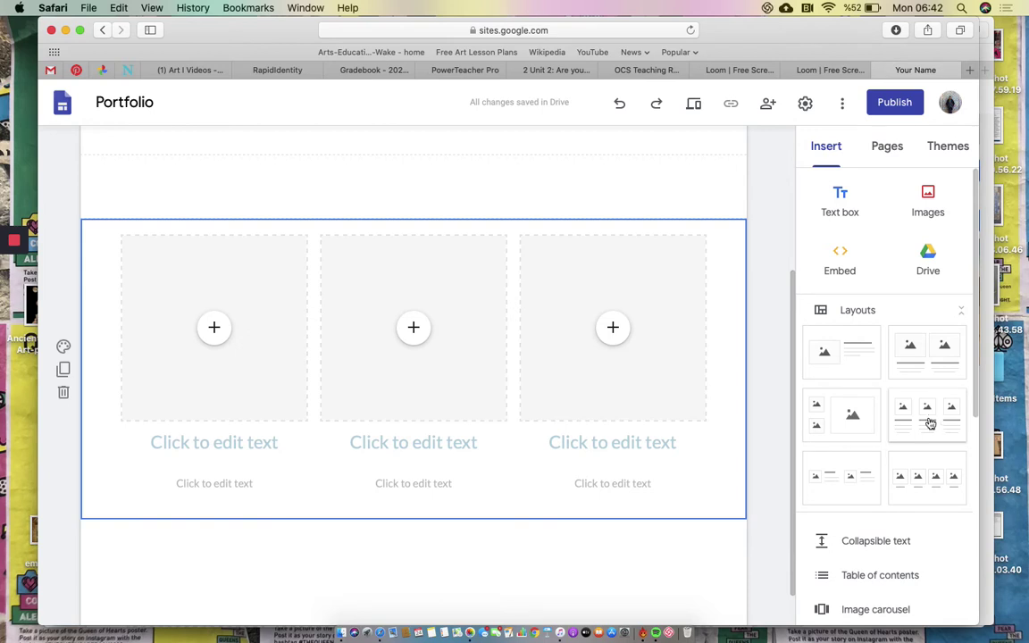
{"action": "left_click", "coordinate": [215, 330]}
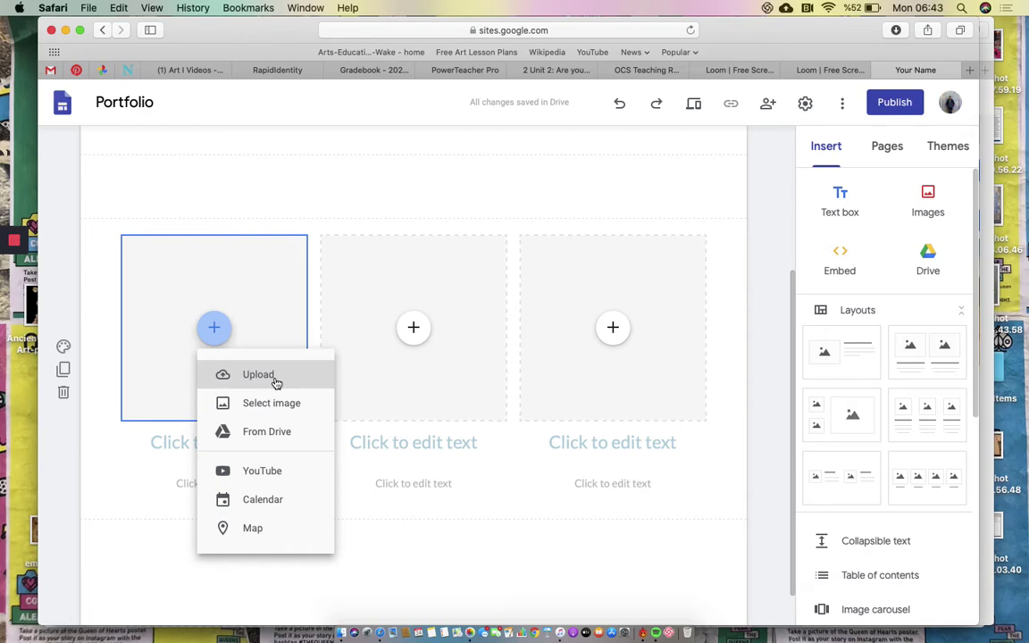
{"action": "left_click", "coordinate": [276, 382]}
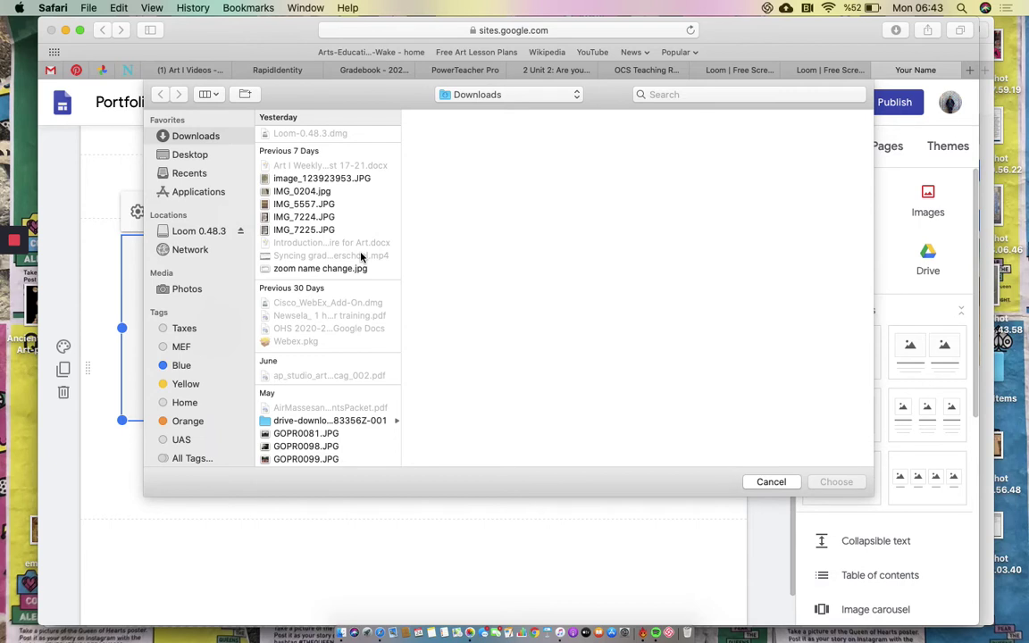
{"action": "left_click", "coordinate": [180, 289]}
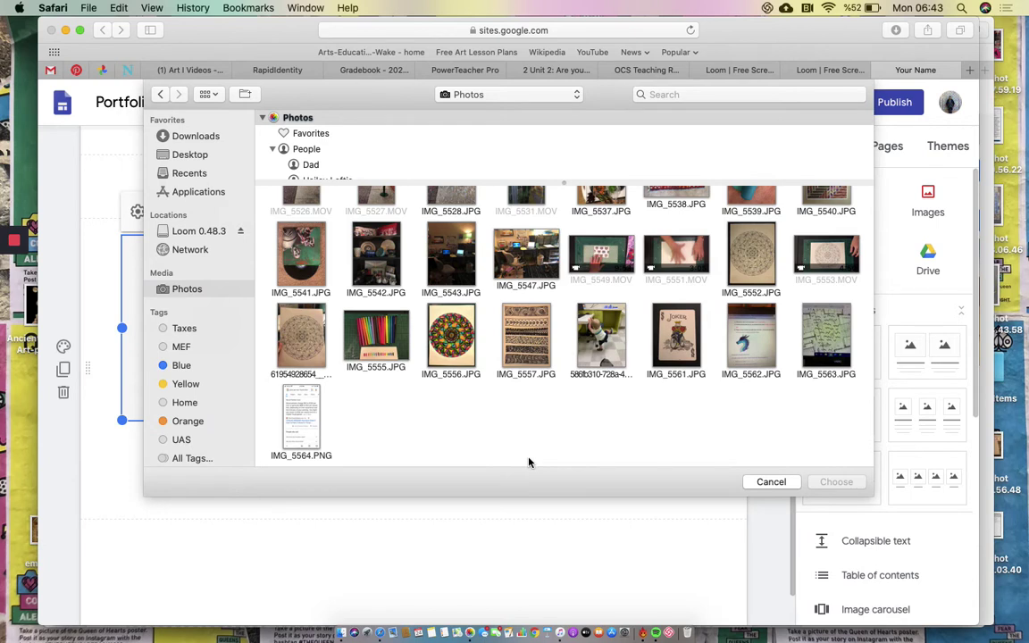
{"action": "left_click", "coordinate": [526, 354]}
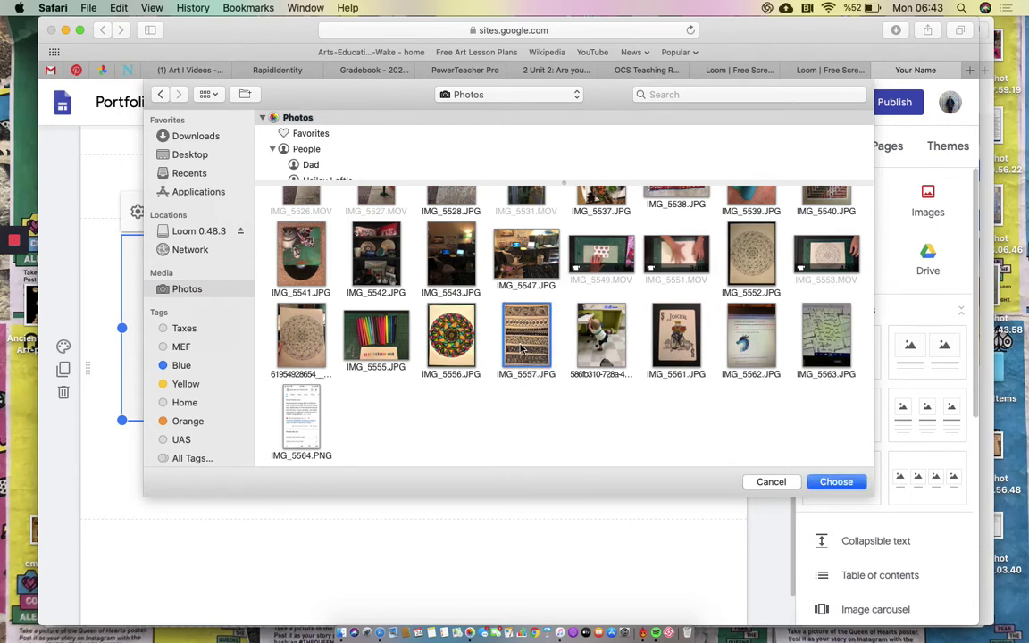
{"action": "left_click", "coordinate": [837, 482]}
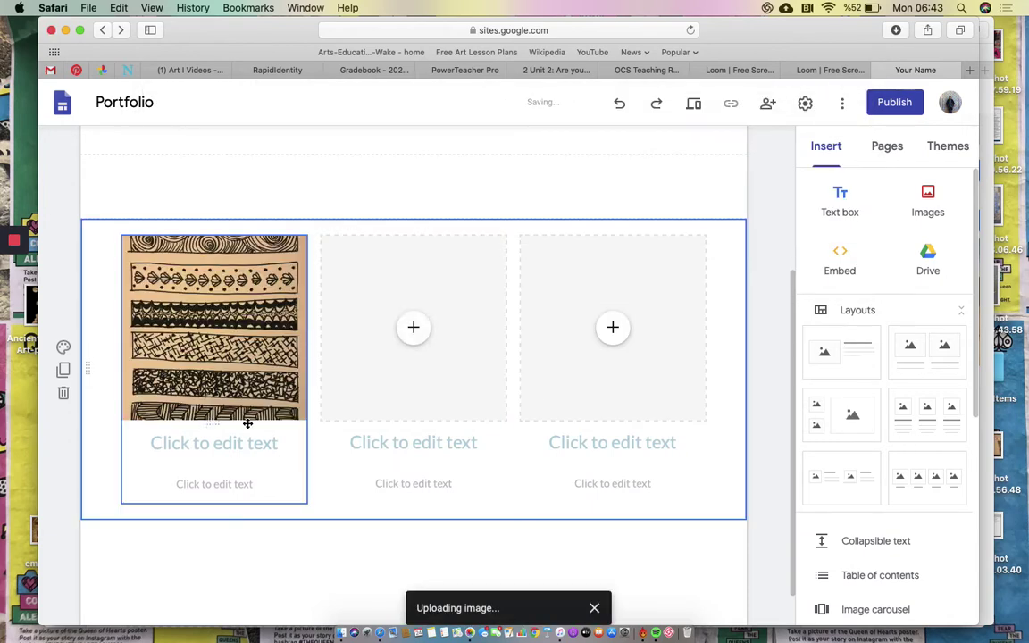
- Uncrop the pattern drawing image in the first column so the full picture shows
{"action": "left_click", "coordinate": [208, 329]}
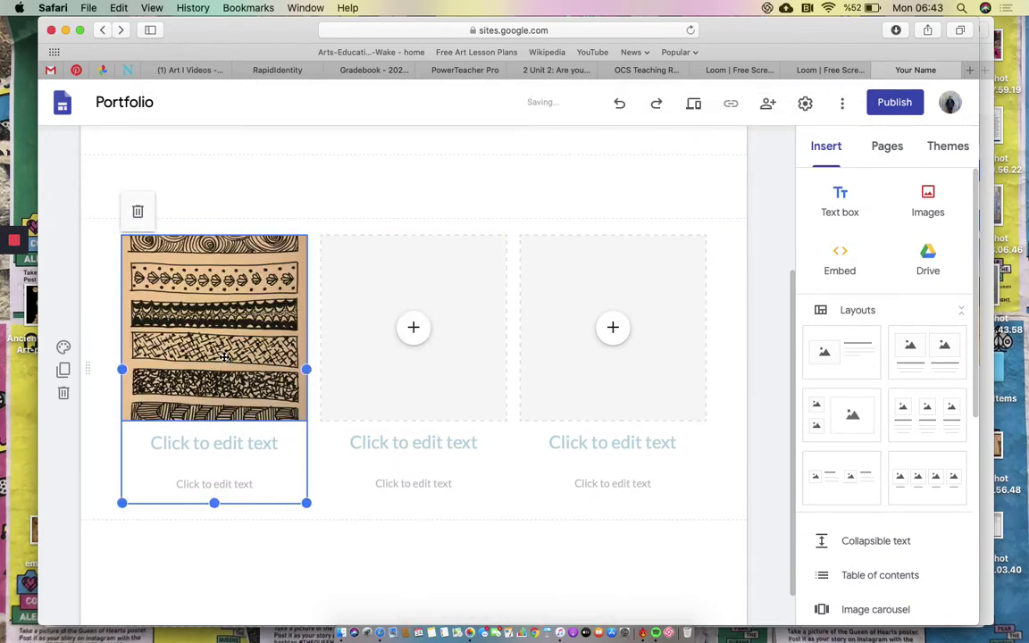
{"action": "left_click", "coordinate": [196, 322]}
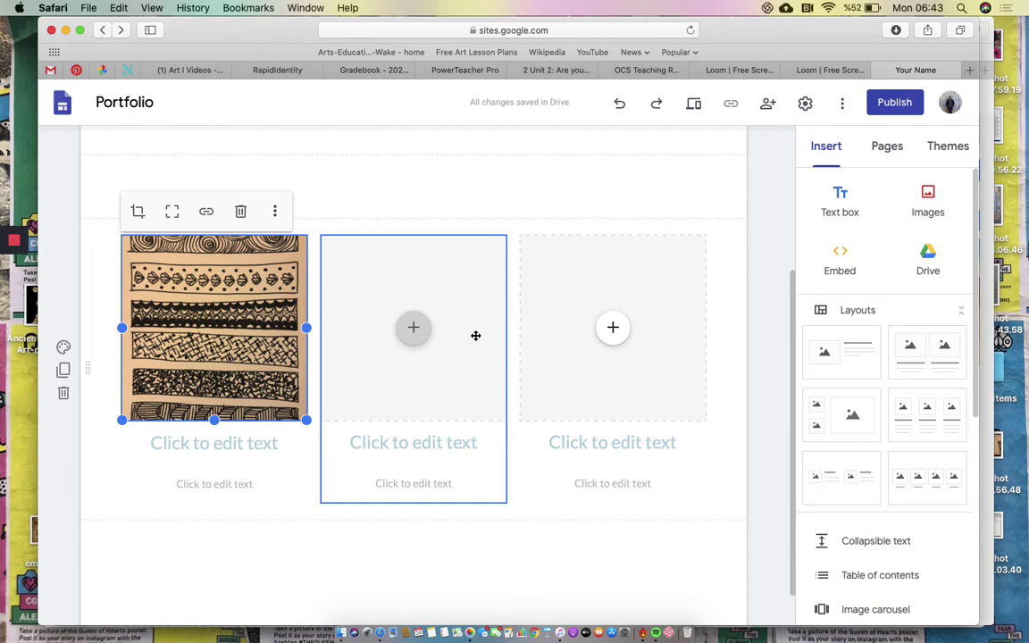
{"action": "left_click", "coordinate": [172, 215]}
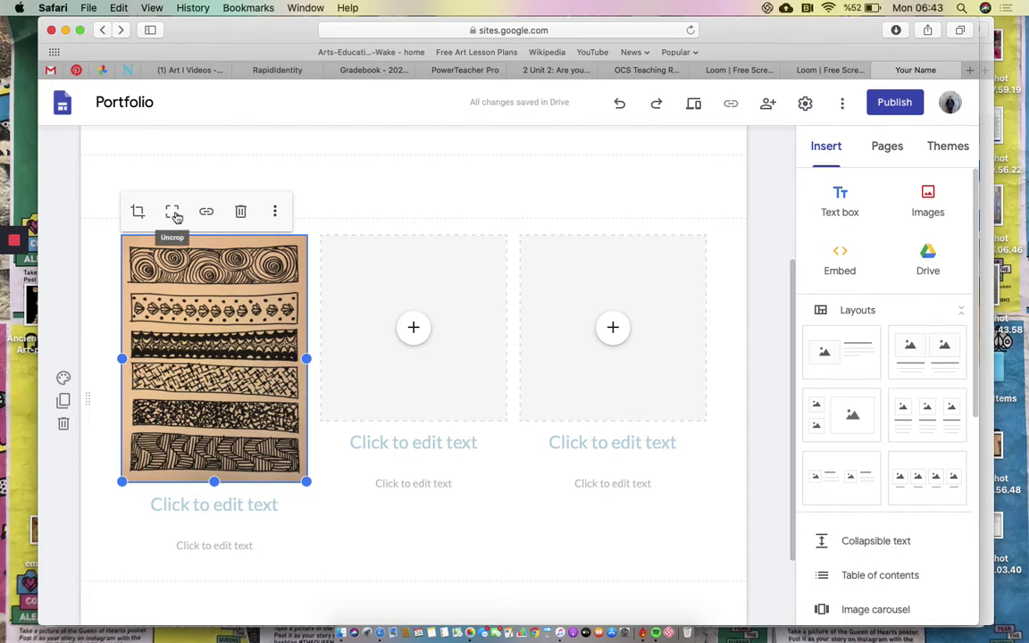
- Enter "Pattern Practice 8/18/20" as the heading under the first image
{"action": "left_click", "coordinate": [226, 512]}
{"action": "type", "text": "Pattern Practice 8/"}
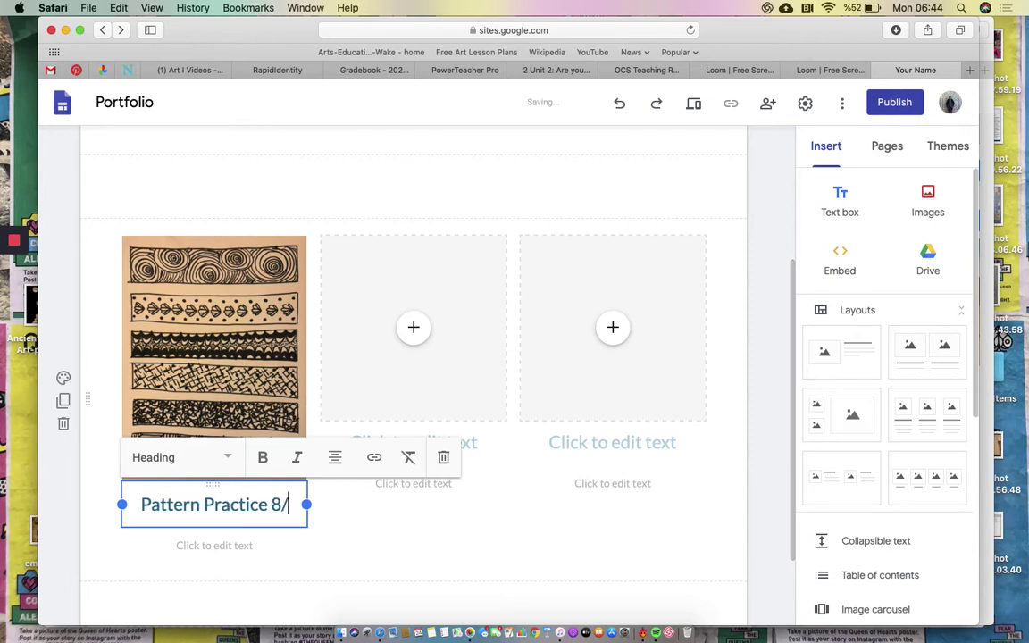
{"action": "type", "text": "18"}
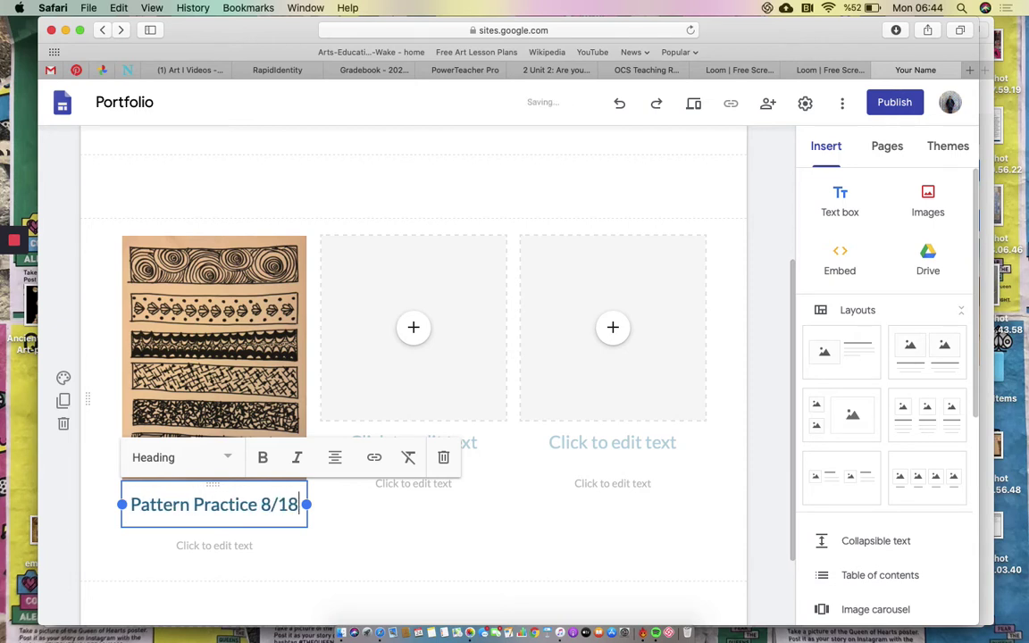
{"action": "type", "text": "/20"}
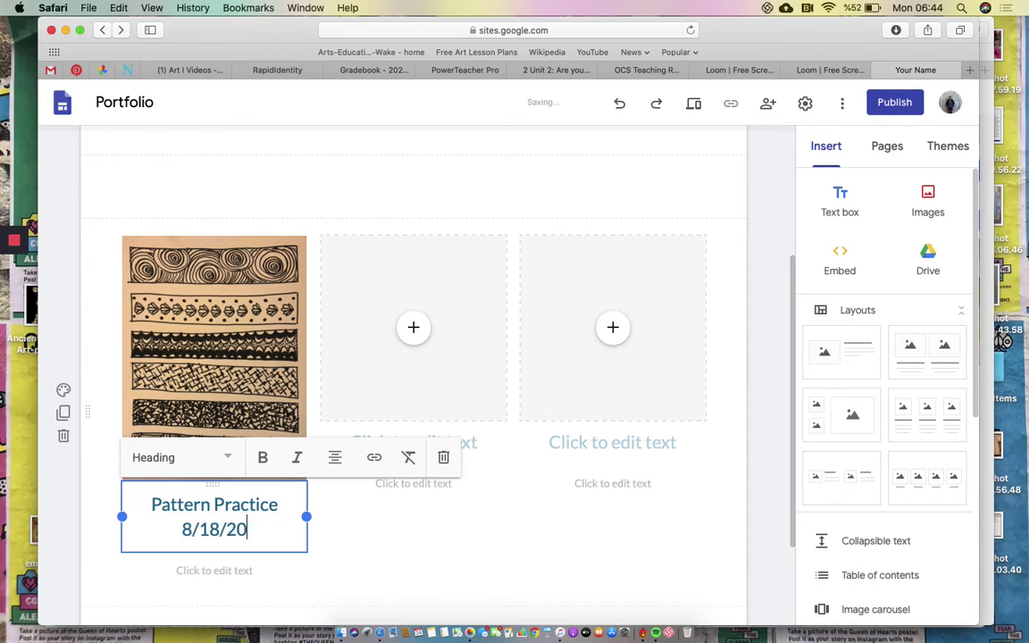
{"action": "key", "text": "Return"}
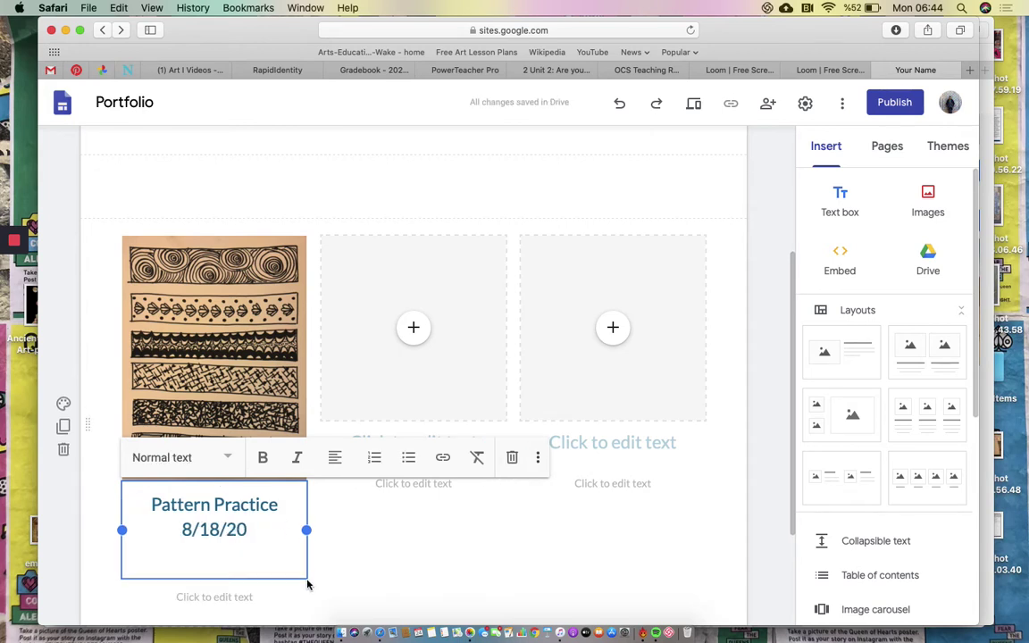
{"action": "key", "text": "BackSpace"}
{"action": "left_click", "coordinate": [409, 557]}
- Upload IMG_5556.JPG from the Photos library into the second column's placeholder
{"action": "left_click", "coordinate": [413, 327]}
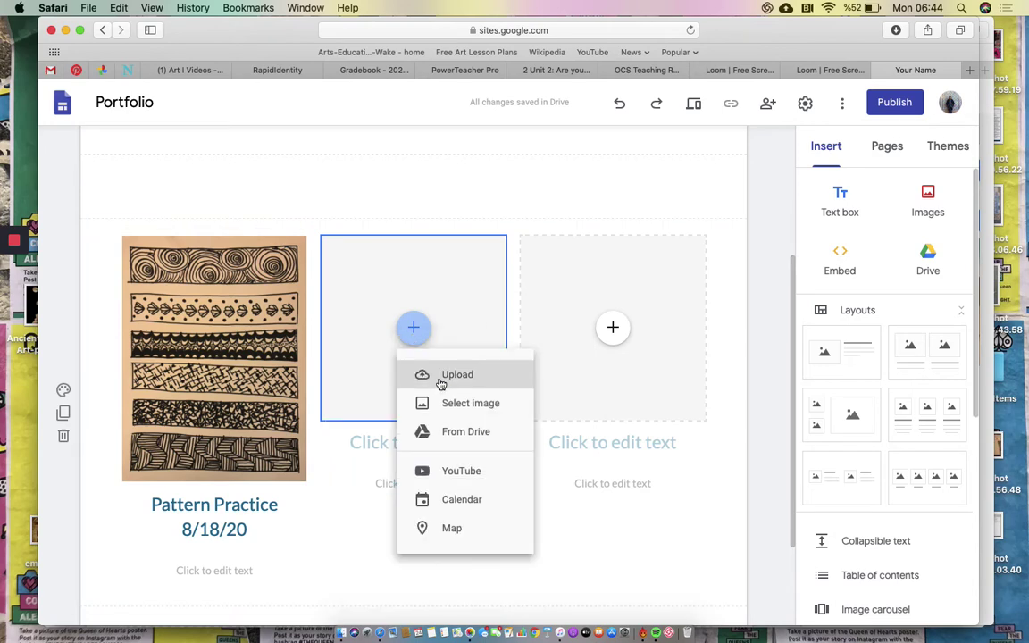
{"action": "left_click", "coordinate": [439, 375]}
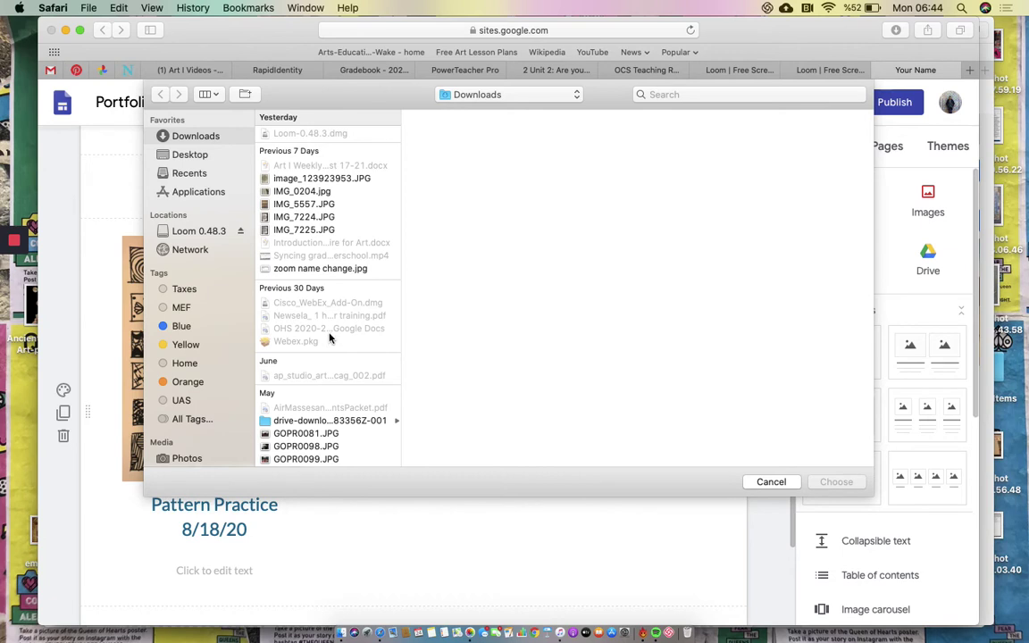
{"action": "left_click", "coordinate": [186, 458]}
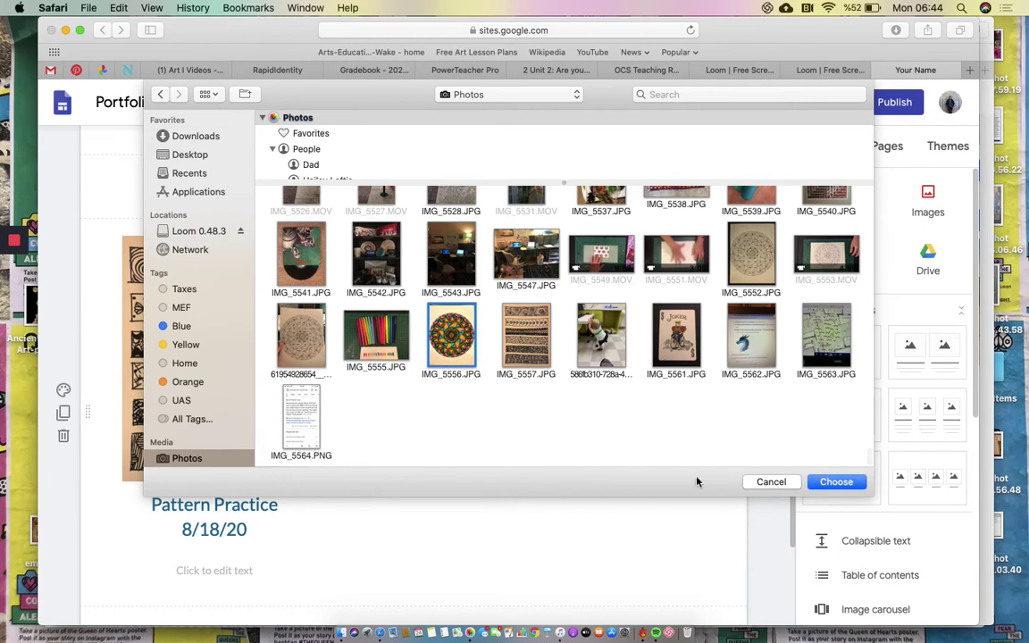
{"action": "left_click", "coordinate": [839, 483]}
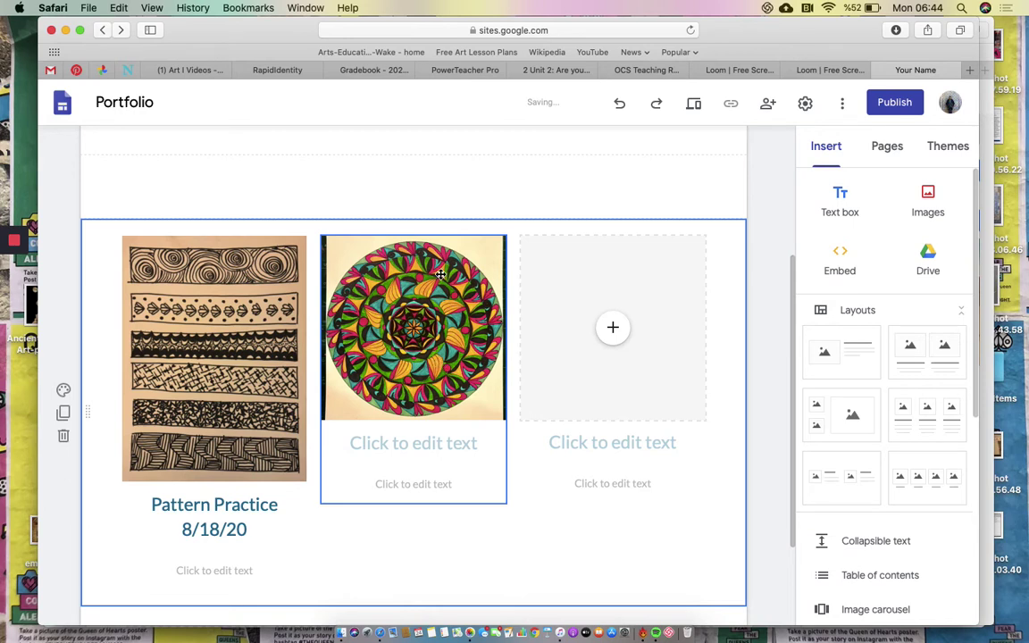
- Uncrop the colored mandala image in the second column so the full picture shows
{"action": "left_click", "coordinate": [365, 267]}
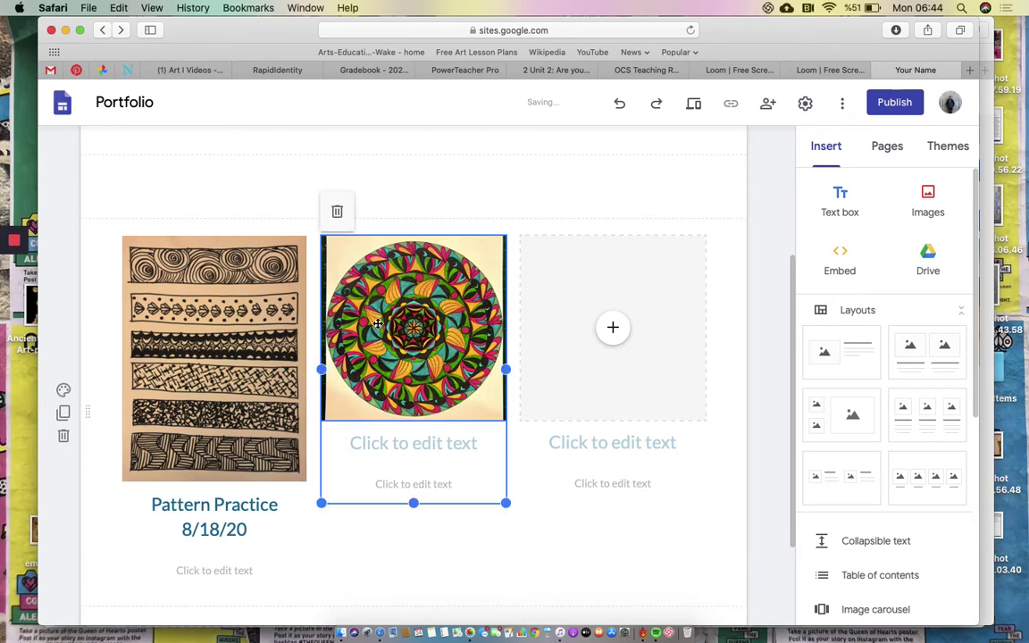
{"action": "left_click", "coordinate": [343, 331]}
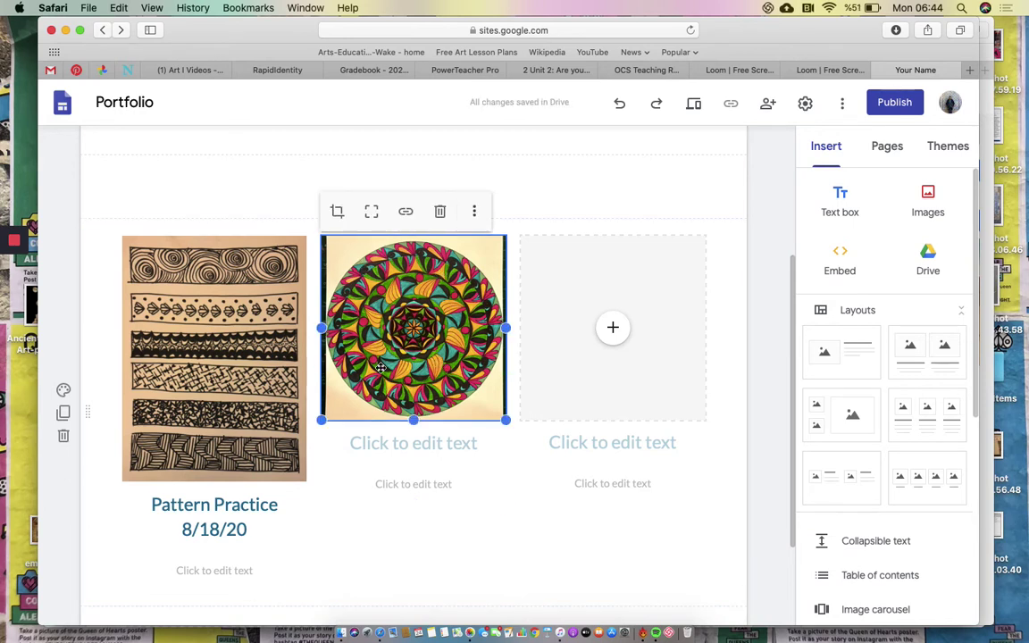
{"action": "left_click", "coordinate": [372, 215]}
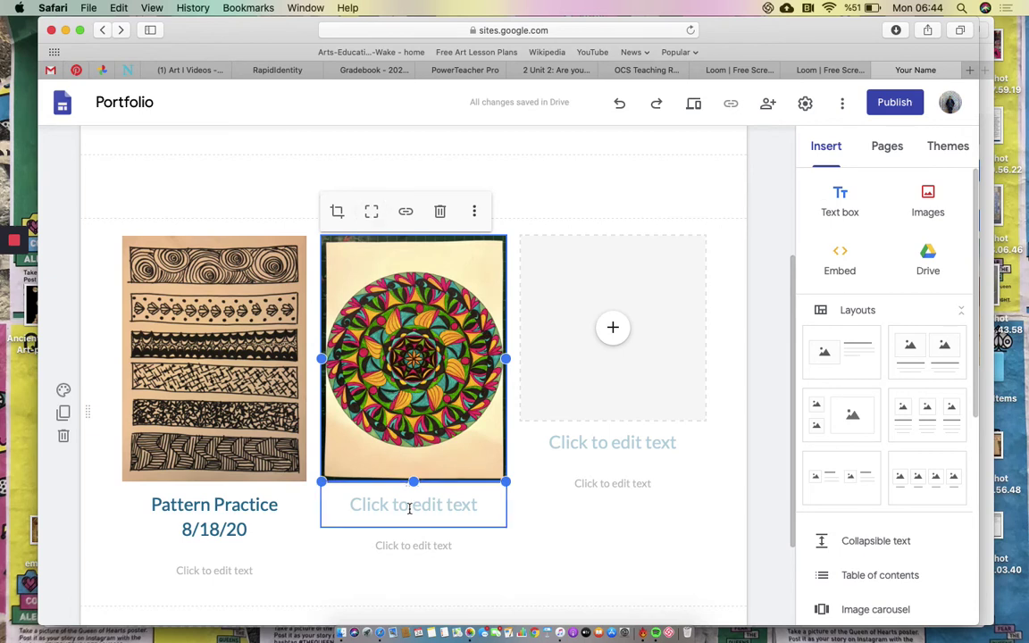
- Enter "Mandala 8/20/20" as the heading under the second image
{"action": "left_click", "coordinate": [410, 506]}
{"action": "type", "text": "Mandal"}
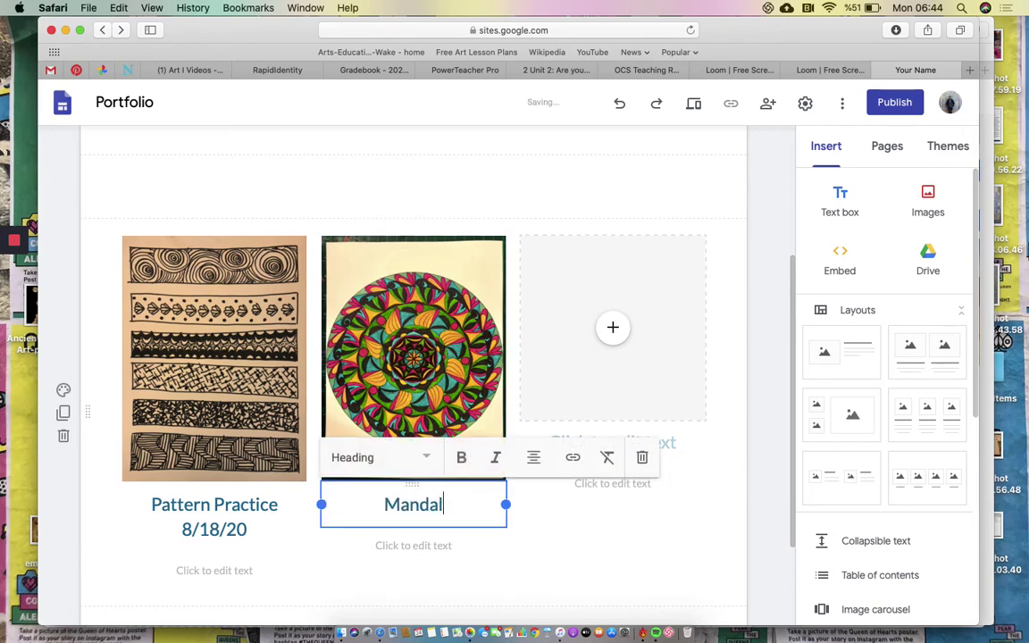
{"action": "type", "text": "a 8/"}
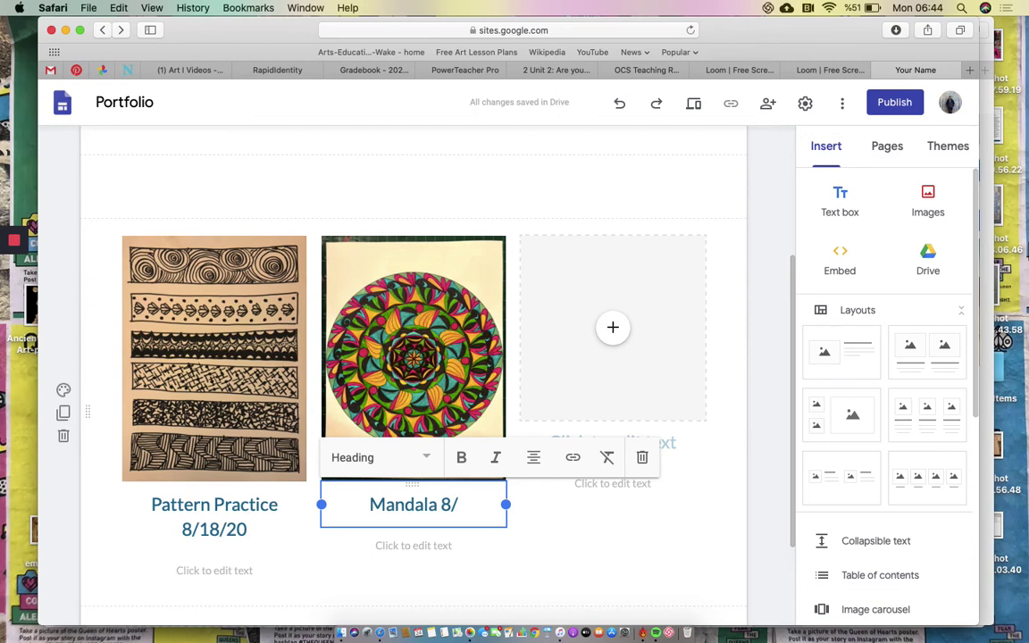
{"action": "type", "text": "20/20"}
{"action": "key", "text": "Return"}
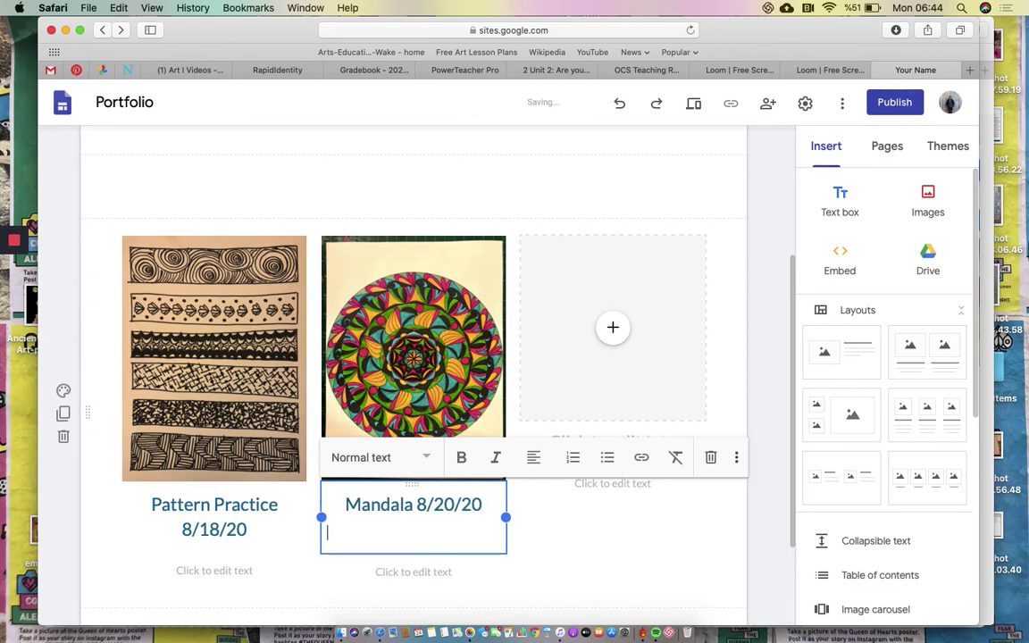
{"action": "key", "text": "BackSpace"}
{"action": "left_click", "coordinate": [459, 592]}
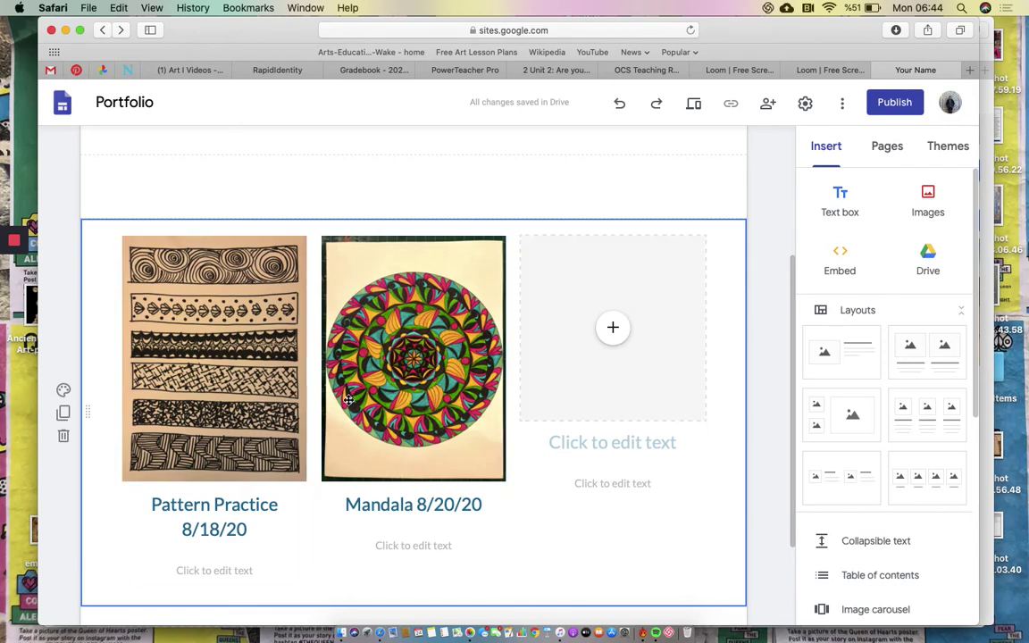
- Delete the "Selected work" section from the Home page
{"action": "scroll", "coordinate": [397, 400], "scroll_direction": "up", "scroll_amount": 3}
{"action": "scroll", "coordinate": [398, 400], "scroll_direction": "up", "scroll_amount": 2}
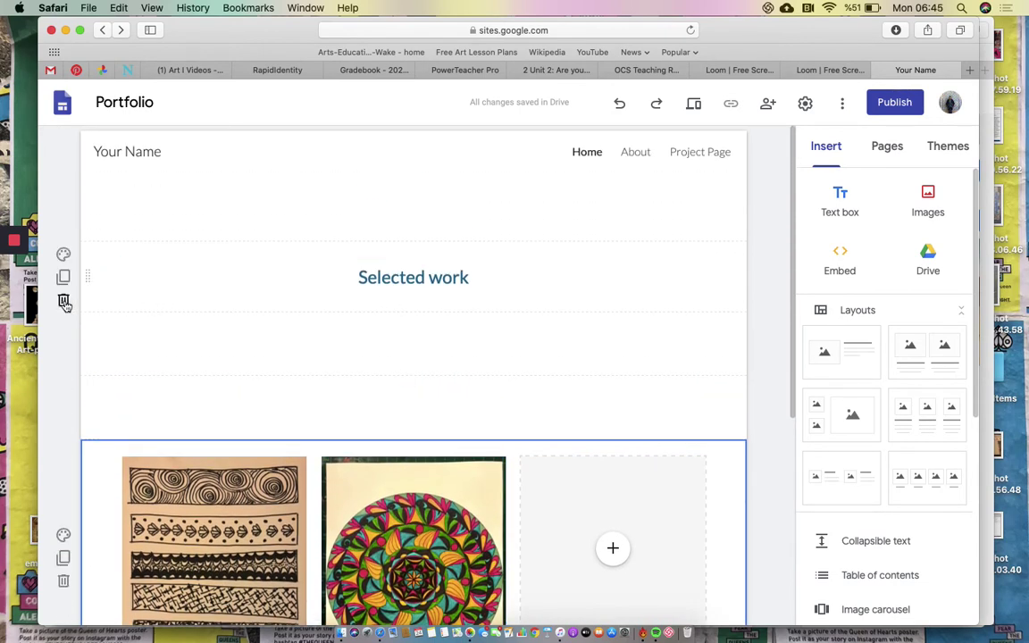
{"action": "left_click", "coordinate": [63, 300]}
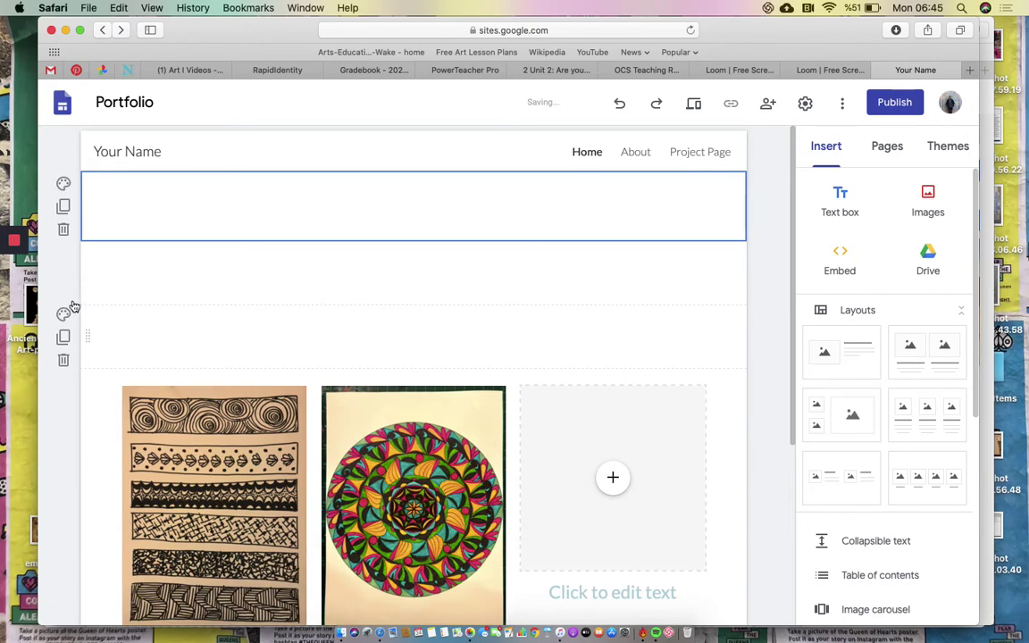
- Enter the teacher's name in possessive form followed by "Digital Portfolio Art I" as the Home page's top heading
{"action": "left_click", "coordinate": [327, 215]}
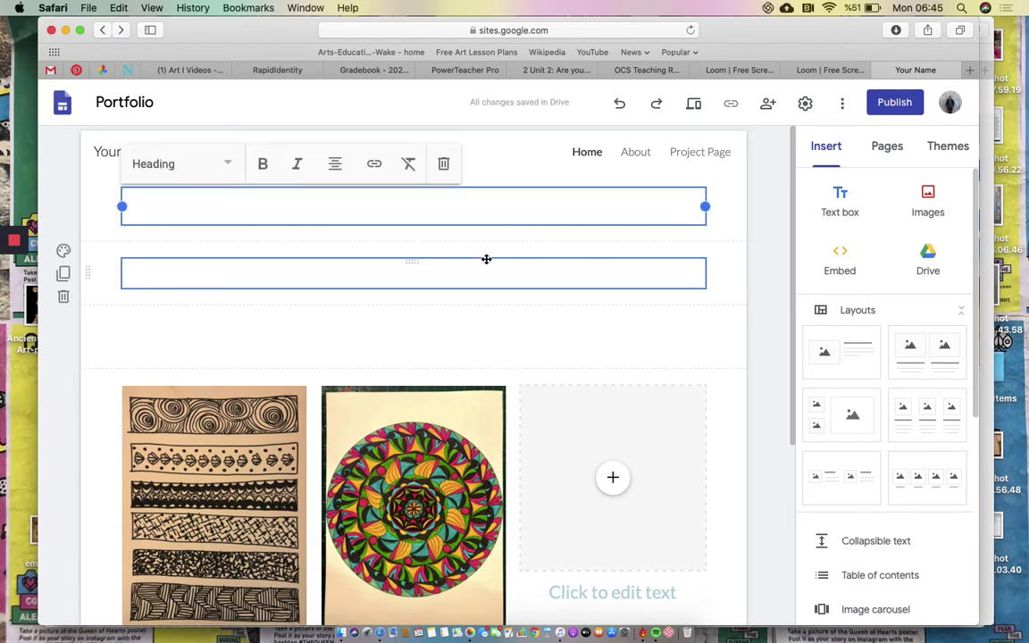
{"action": "type", "text": "Ms. Loftis's"}
{"action": "type", "text": "Dig"}
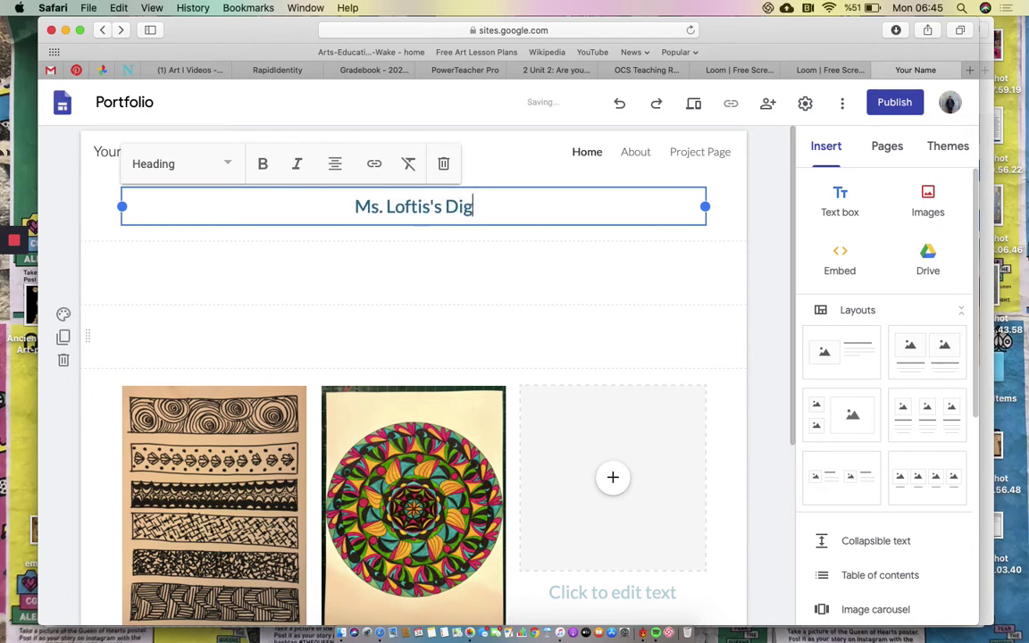
{"action": "type", "text": "ital Portfolio"}
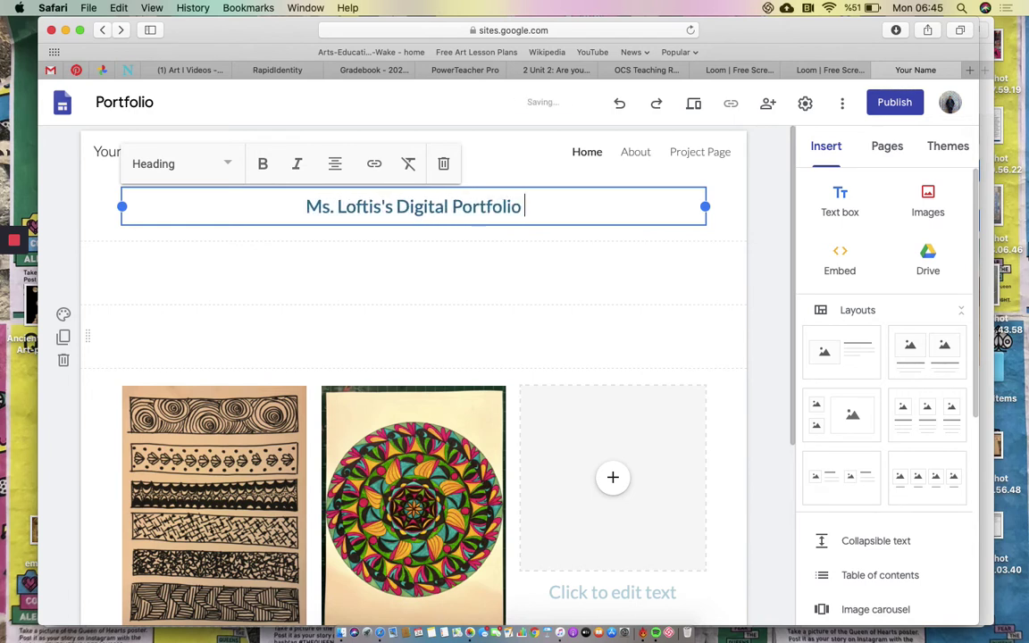
{"action": "key", "text": "BackSpace"}
{"action": "type", "text": "Art I"}
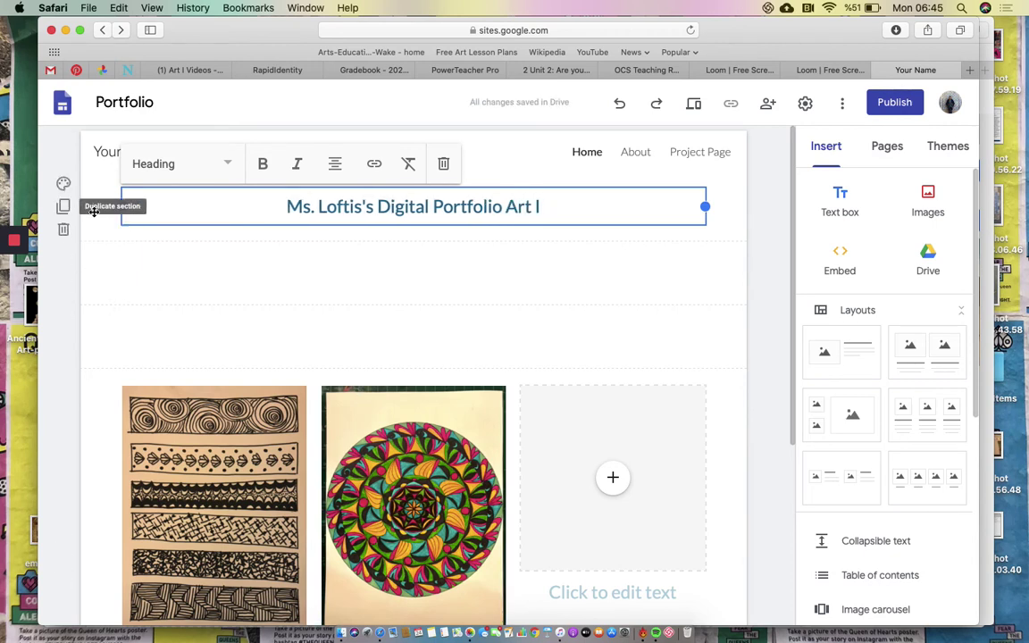
- Replace the "Your Name" site name in the header with the portfolio owner's full name
{"action": "left_click", "coordinate": [106, 152]}
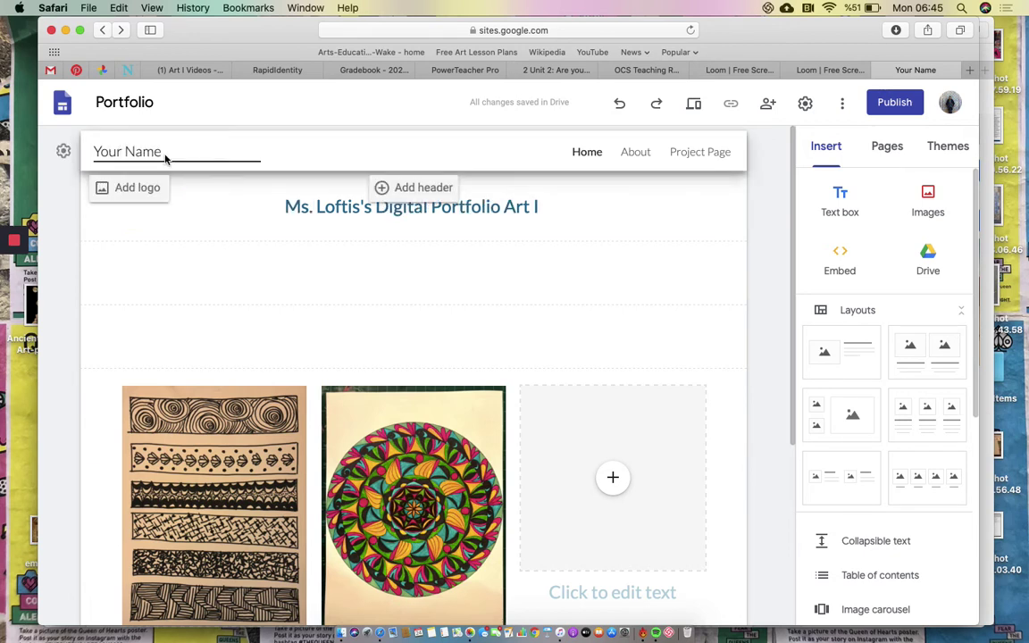
{"action": "double_click", "coordinate": [148, 152]}
{"action": "left_click_drag", "start_coordinate": [114, 152], "coordinate": [84, 150]}
{"action": "type", "text": "Hailey Loftis"}
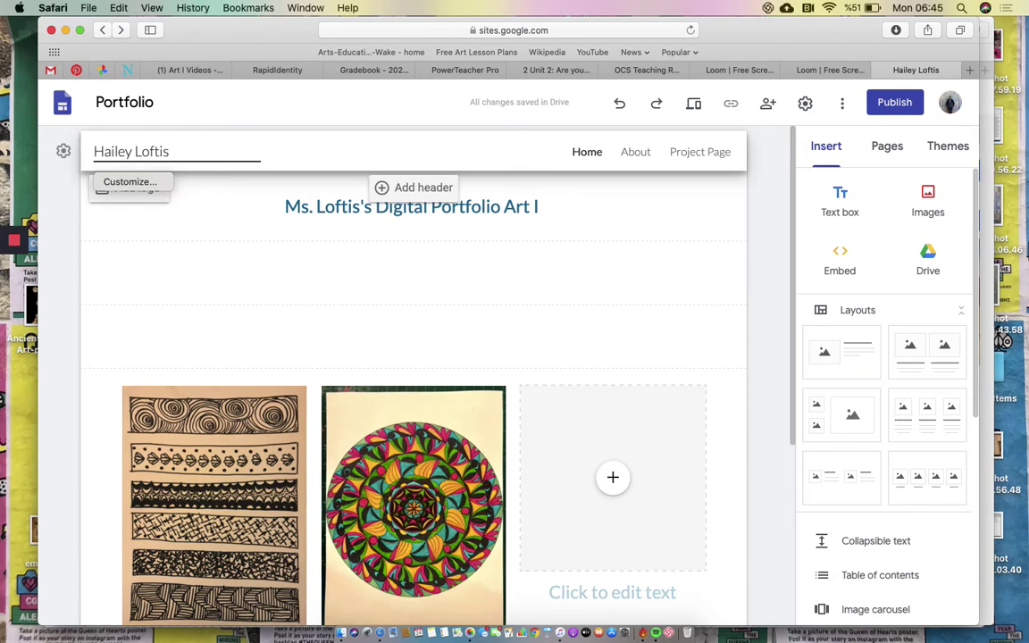
{"action": "left_click", "coordinate": [774, 260]}
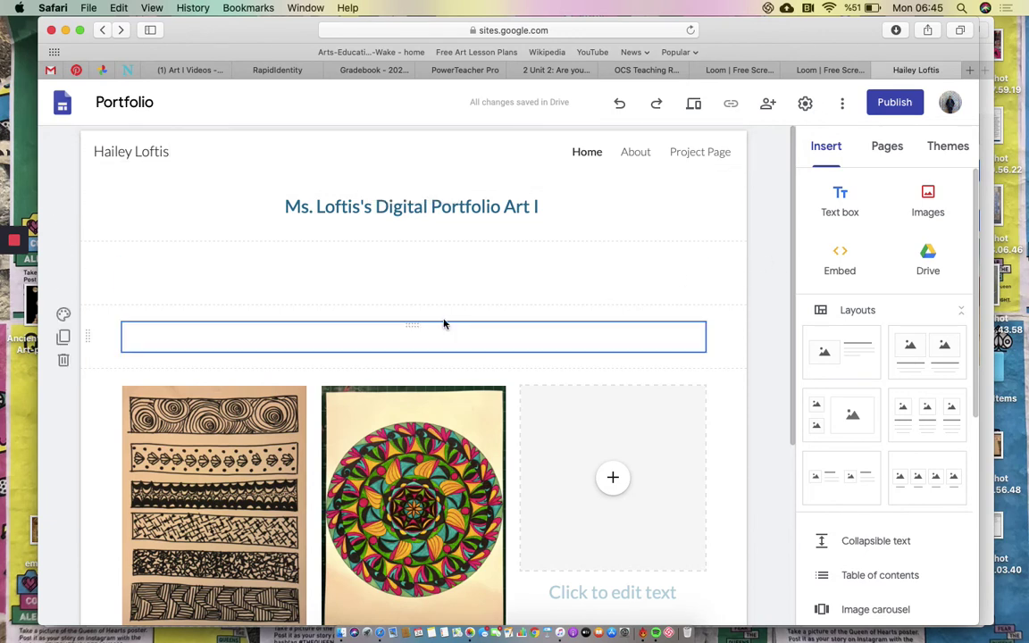
- Enter "Here is a collection of sample works from Art I Fall 2020." in the empty text box below the main heading
{"action": "left_click", "coordinate": [146, 272]}
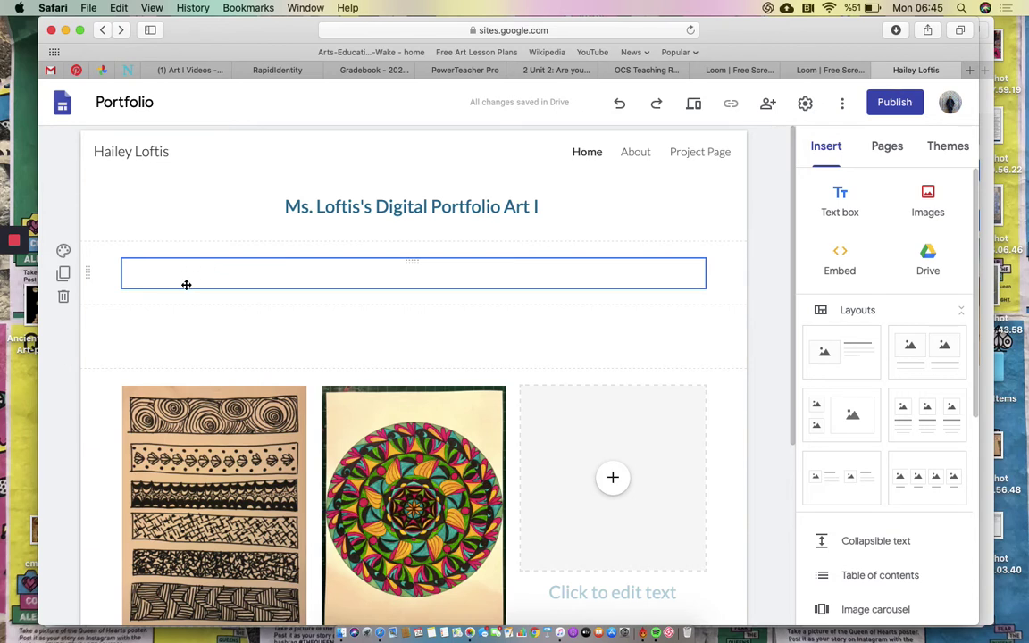
{"action": "left_click", "coordinate": [188, 266]}
{"action": "type", "text": "Here i"}
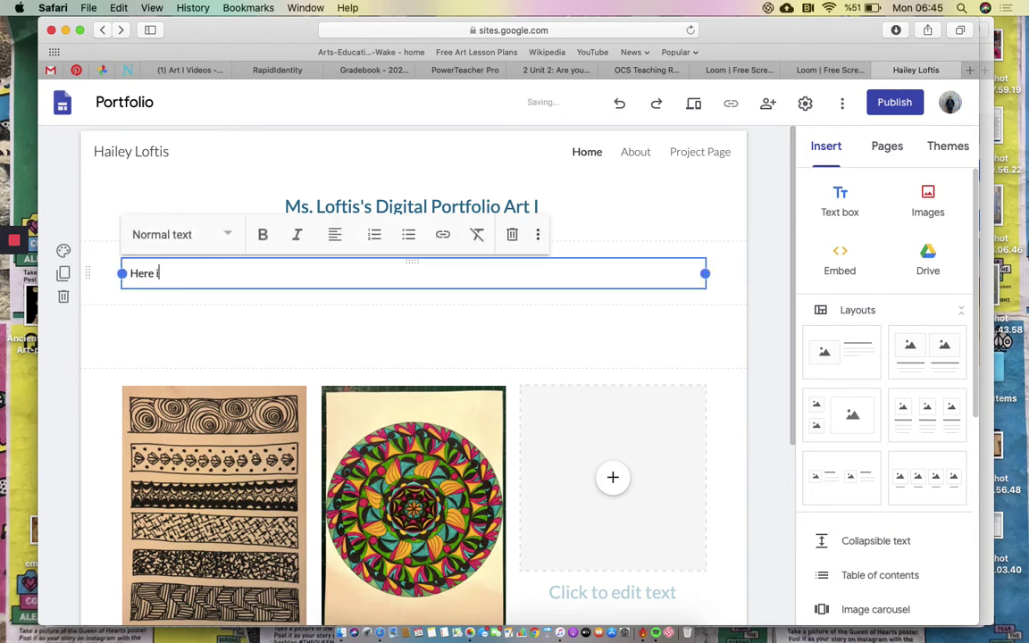
{"action": "type", "text": "s a collection of sampl"}
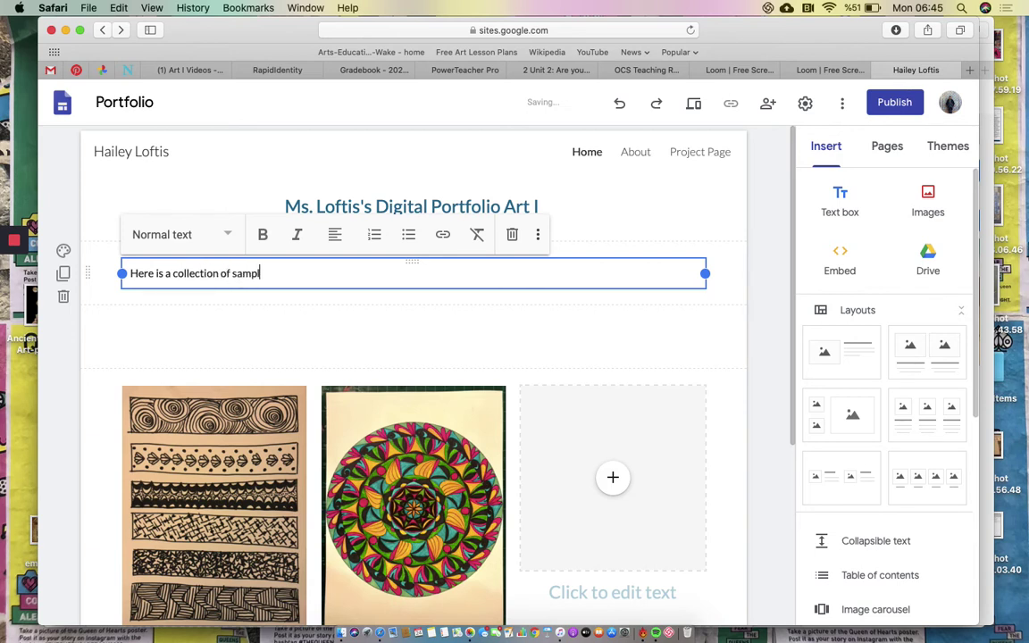
{"action": "type", "text": "e works from Art I Fall "}
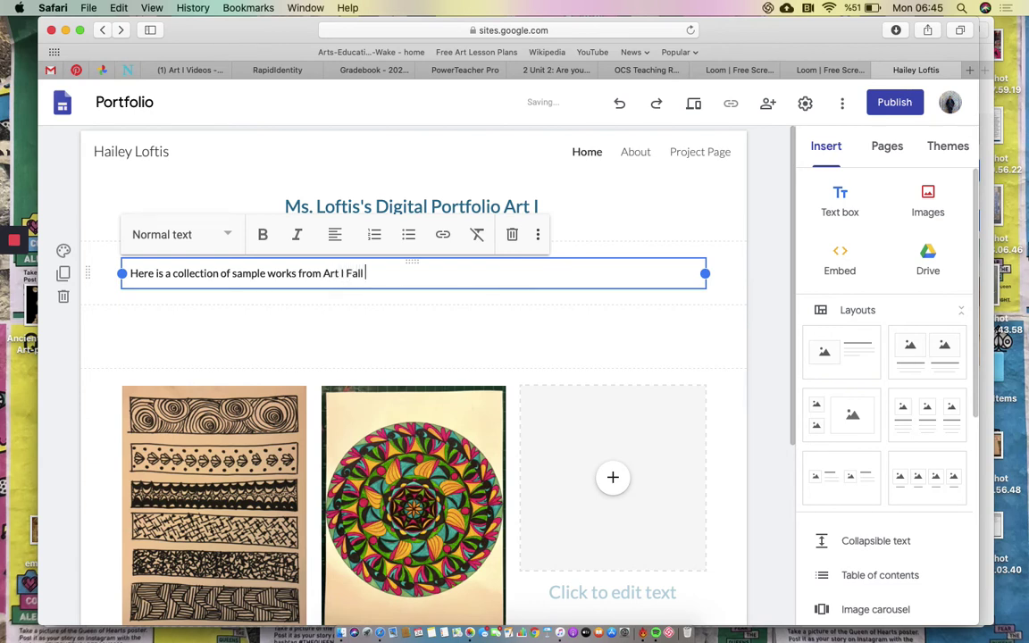
{"action": "type", "text": "2020."}
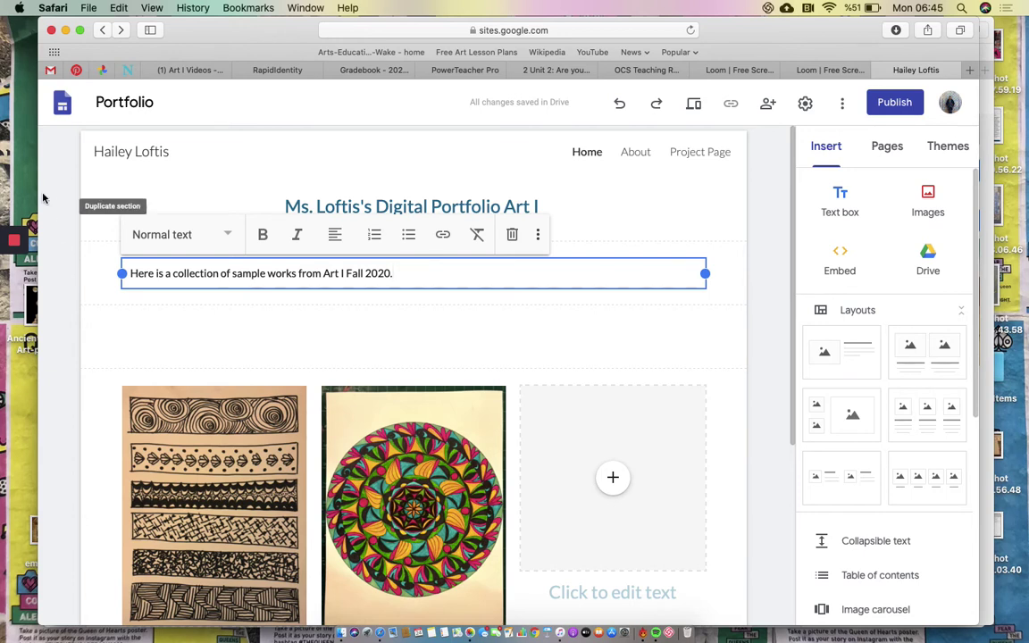
{"action": "left_click", "coordinate": [753, 280]}
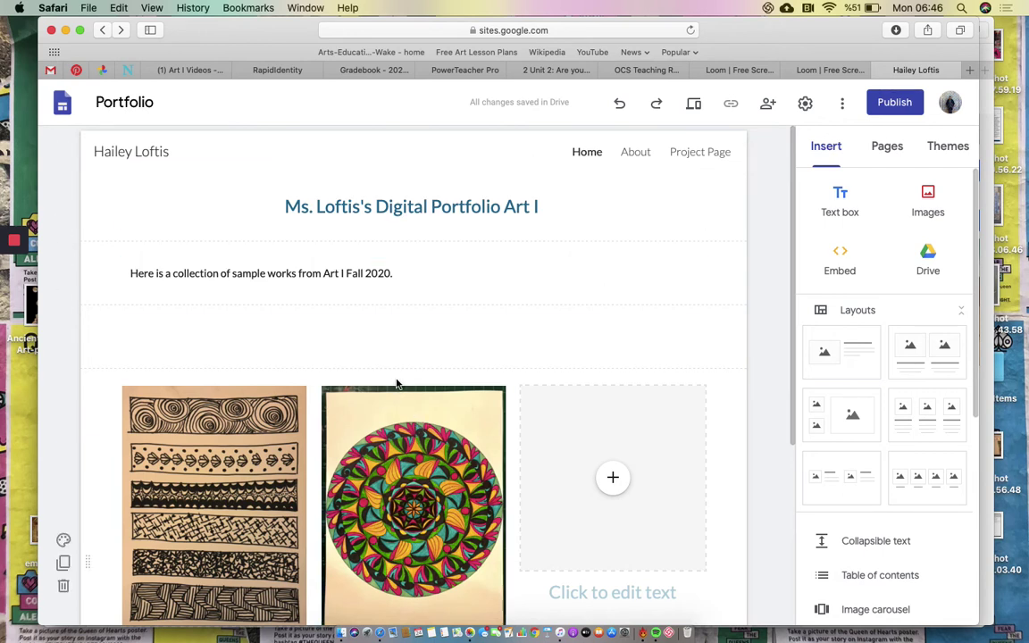
- Review the Home page from the main heading down to the image captions
{"action": "scroll", "coordinate": [377, 370], "scroll_direction": "down", "scroll_amount": 1}
{"action": "scroll", "coordinate": [375, 373], "scroll_direction": "up", "scroll_amount": 1}
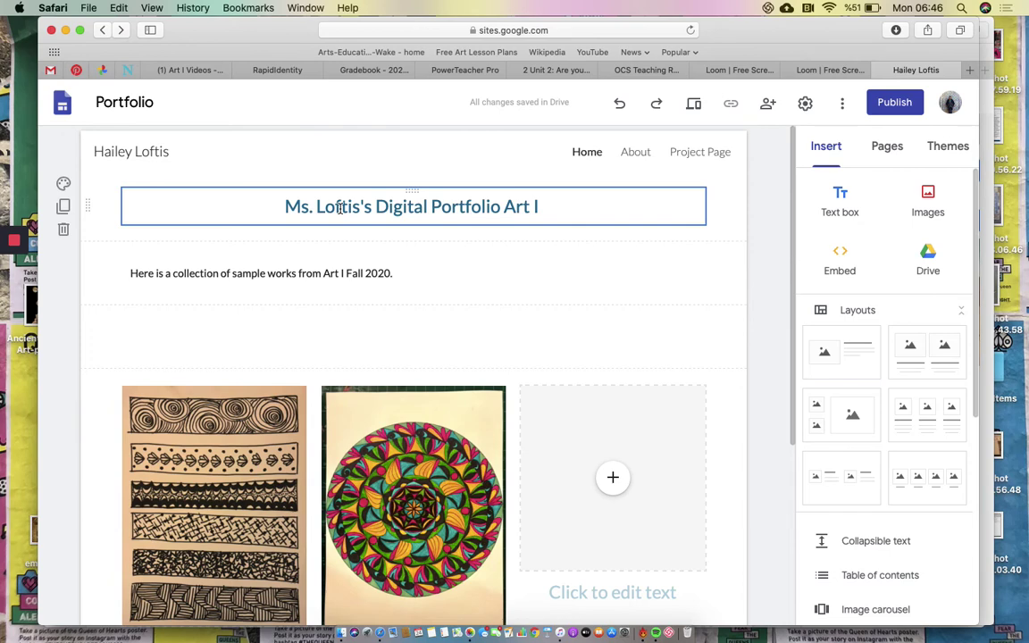
{"action": "scroll", "coordinate": [610, 357], "scroll_direction": "down", "scroll_amount": 3}
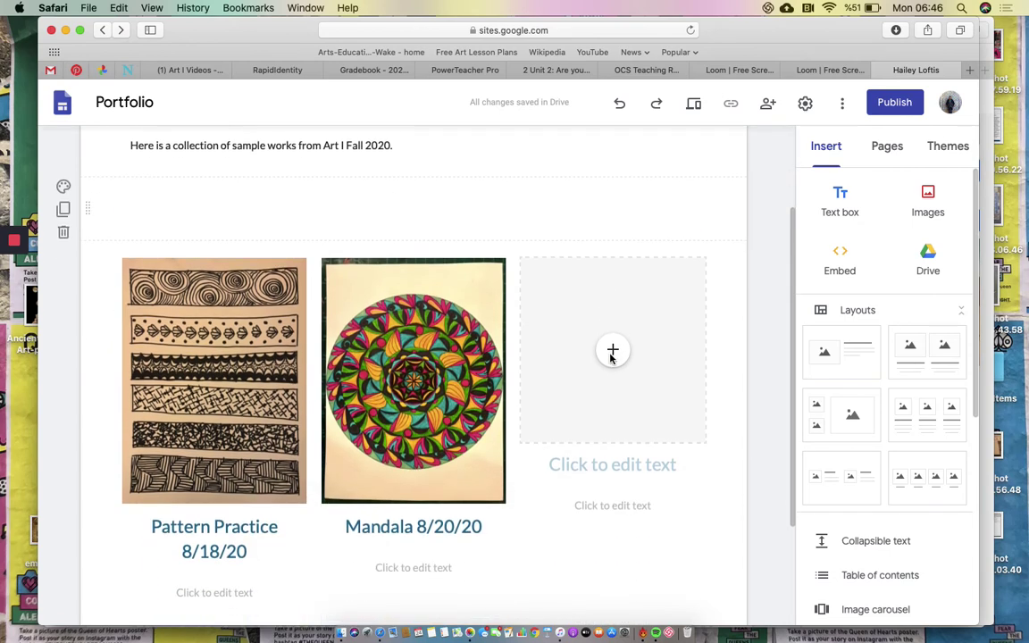
{"action": "scroll", "coordinate": [610, 357], "scroll_direction": "down", "scroll_amount": 4}
{"action": "scroll", "coordinate": [610, 358], "scroll_direction": "up", "scroll_amount": 2}
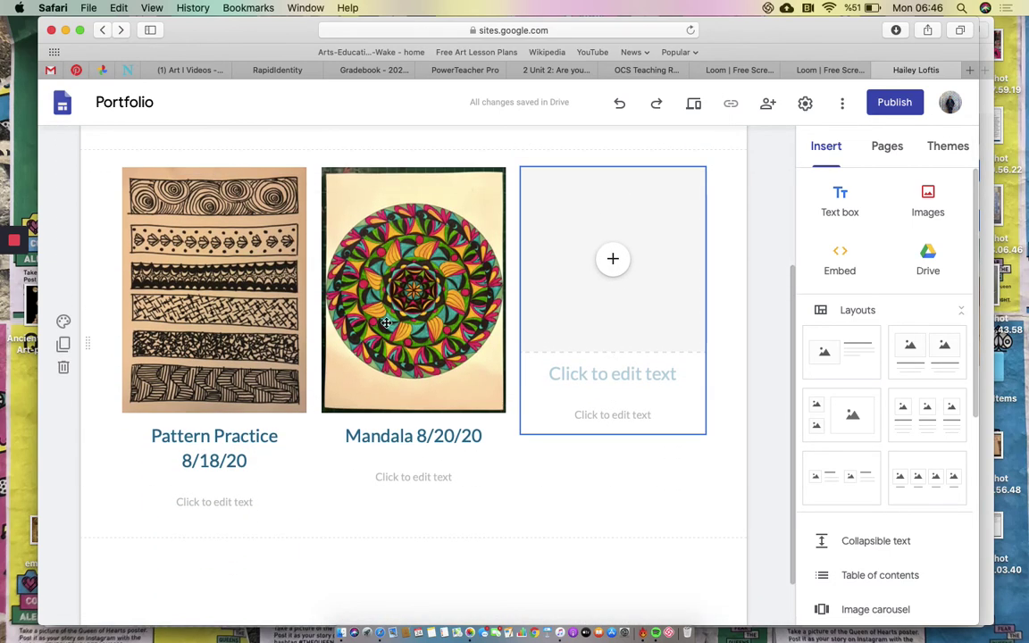
{"action": "scroll", "coordinate": [592, 275], "scroll_direction": "up", "scroll_amount": 5}
{"action": "left_click", "coordinate": [592, 275]}
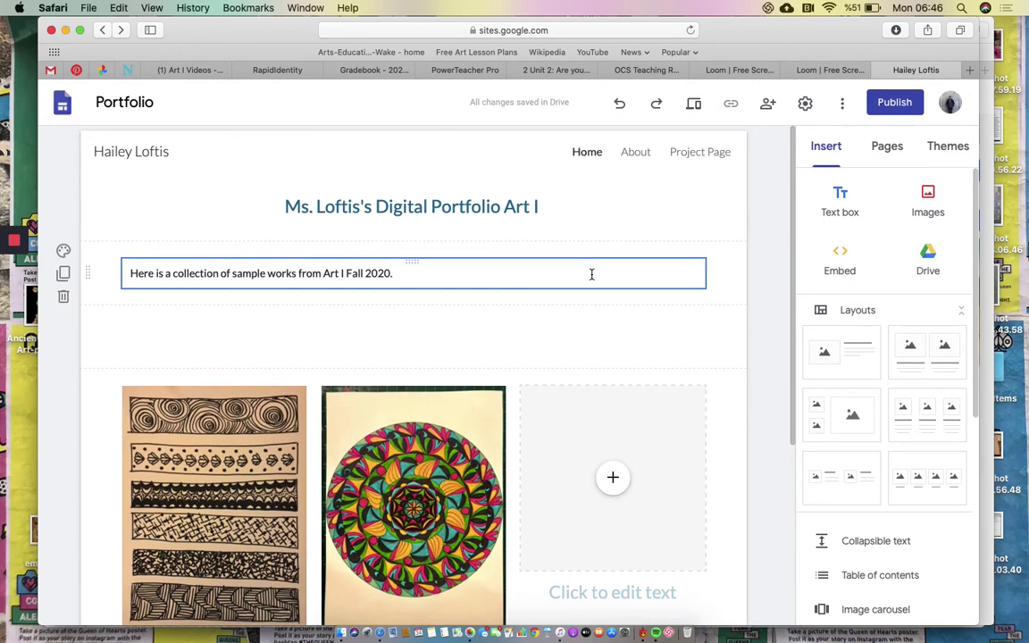
- Publish the site with a web address made of the owner's name followed by 2
{"action": "left_click", "coordinate": [894, 103]}
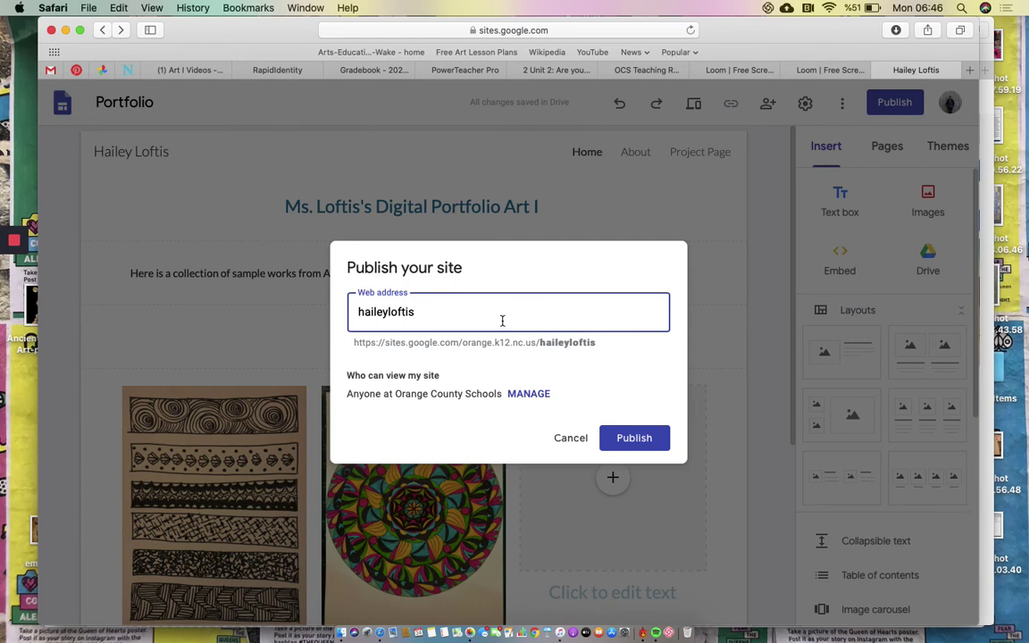
{"action": "type", "text": "2"}
{"action": "left_click", "coordinate": [654, 444]}
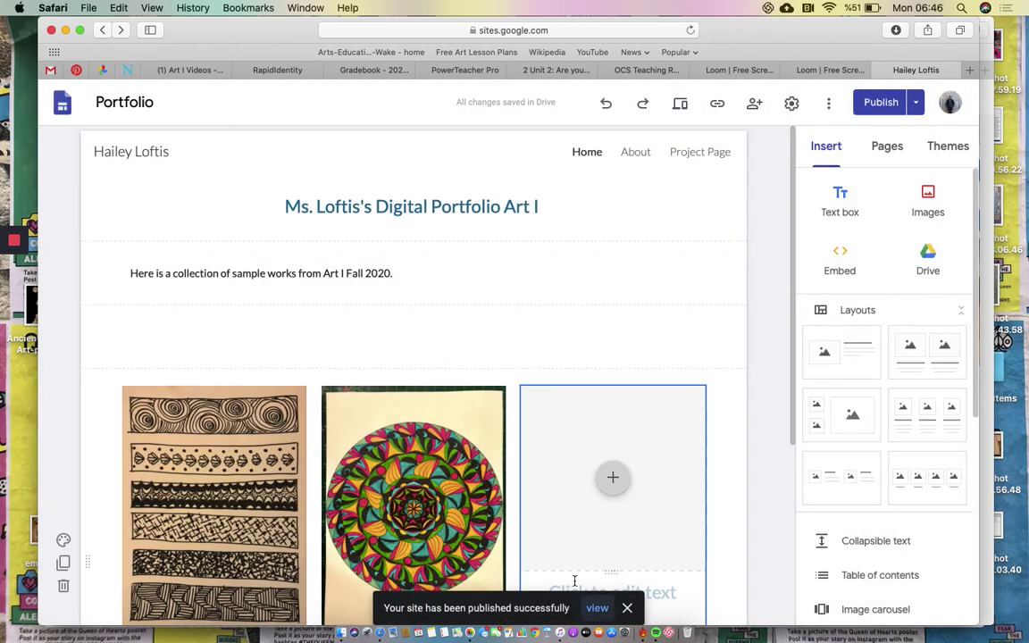
- View the published Home page down to the artwork captions and return to editing the site
{"action": "left_click", "coordinate": [596, 608]}
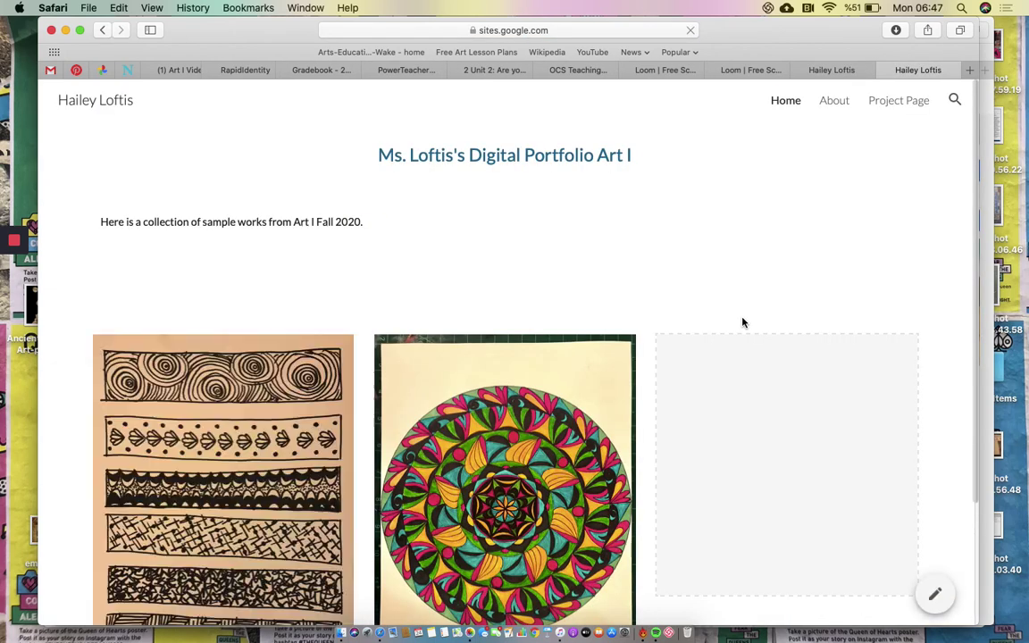
{"action": "scroll", "coordinate": [441, 345], "scroll_direction": "down", "scroll_amount": 1}
{"action": "scroll", "coordinate": [440, 345], "scroll_direction": "up", "scroll_amount": 1}
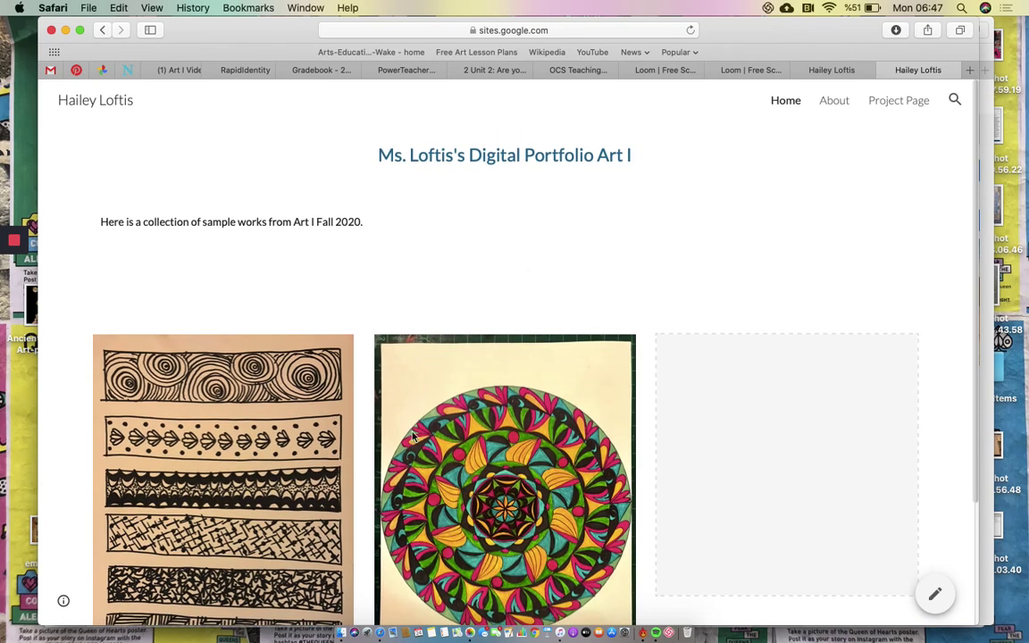
{"action": "scroll", "coordinate": [413, 437], "scroll_direction": "down", "scroll_amount": 4}
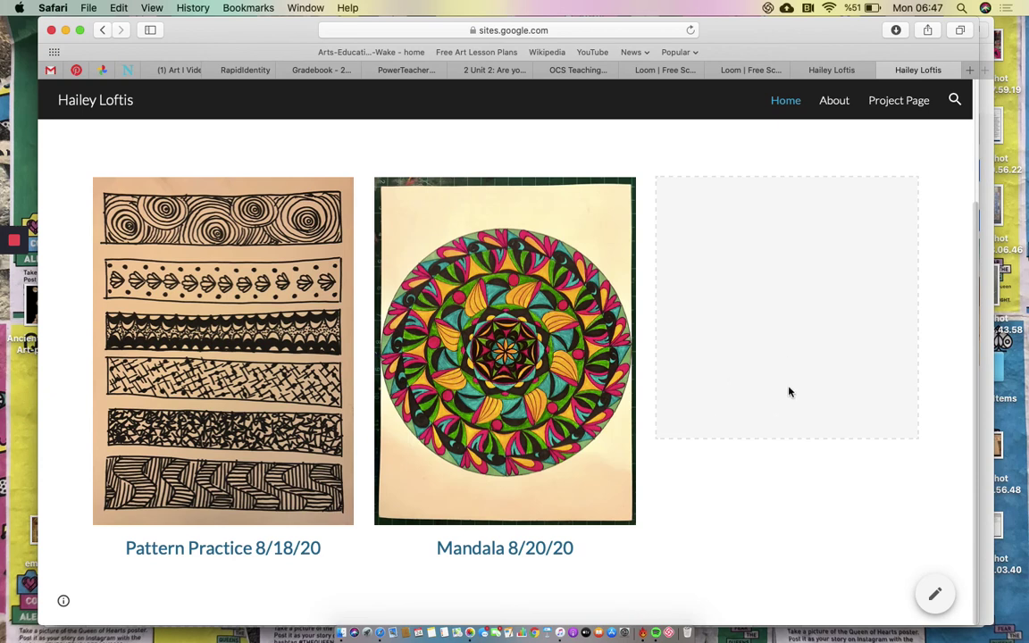
{"action": "left_click", "coordinate": [938, 591]}
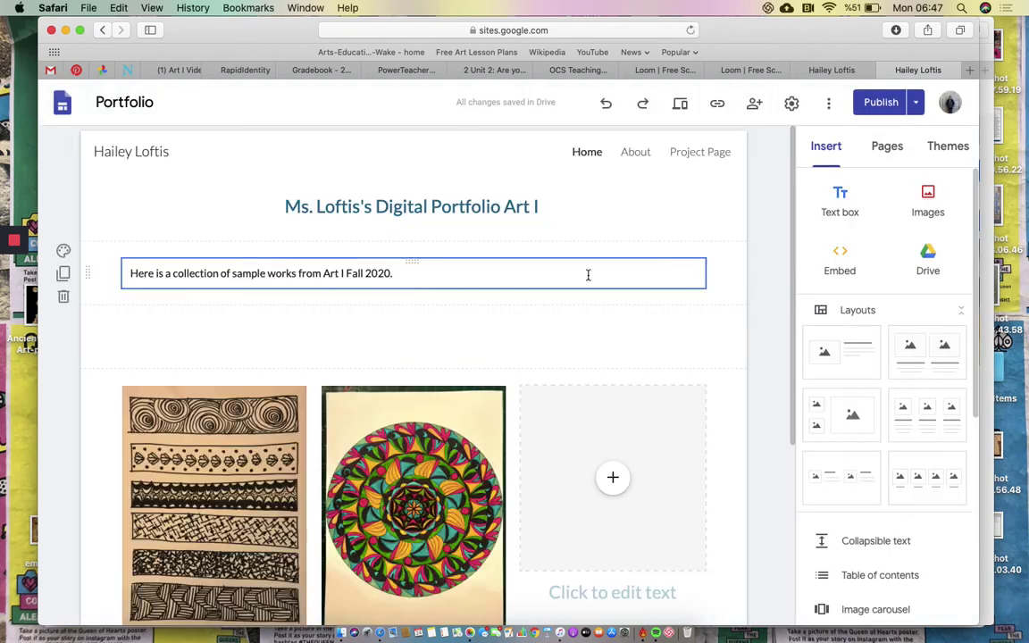
- Look through the About and Project Page pages, then return to the Home page and check its layout
{"action": "left_click", "coordinate": [640, 157]}
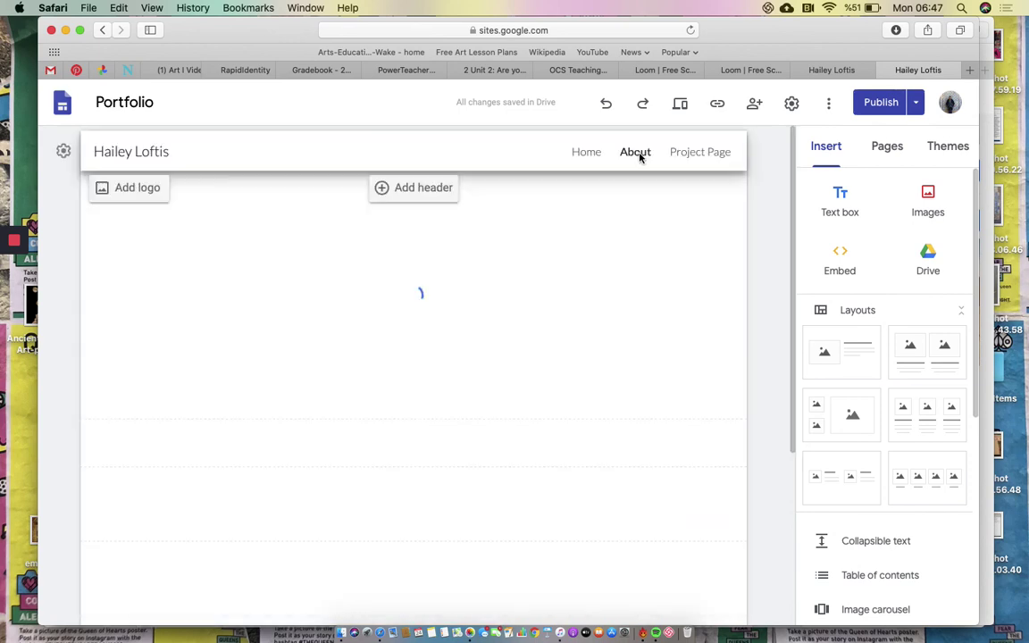
{"action": "left_click", "coordinate": [699, 154]}
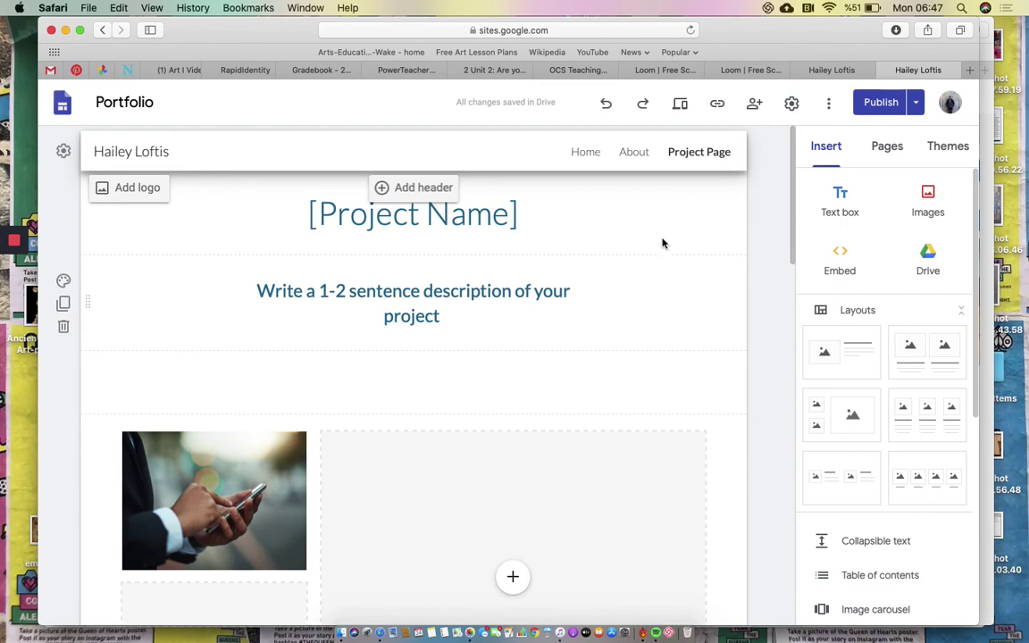
{"action": "left_click", "coordinate": [637, 154]}
{"action": "left_click", "coordinate": [586, 155]}
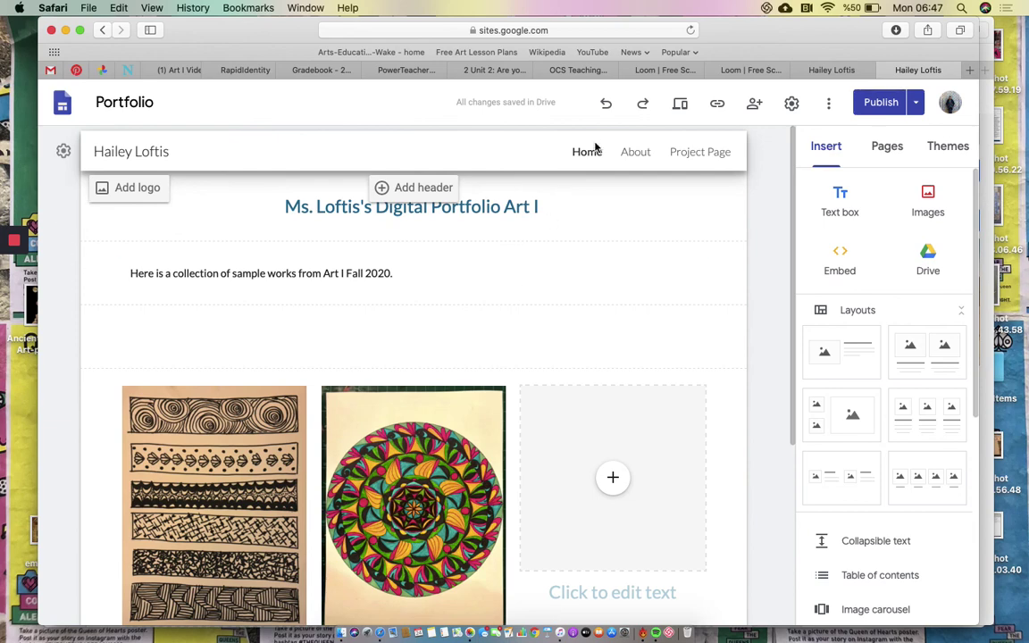
{"action": "scroll", "coordinate": [533, 386], "scroll_direction": "down", "scroll_amount": 5}
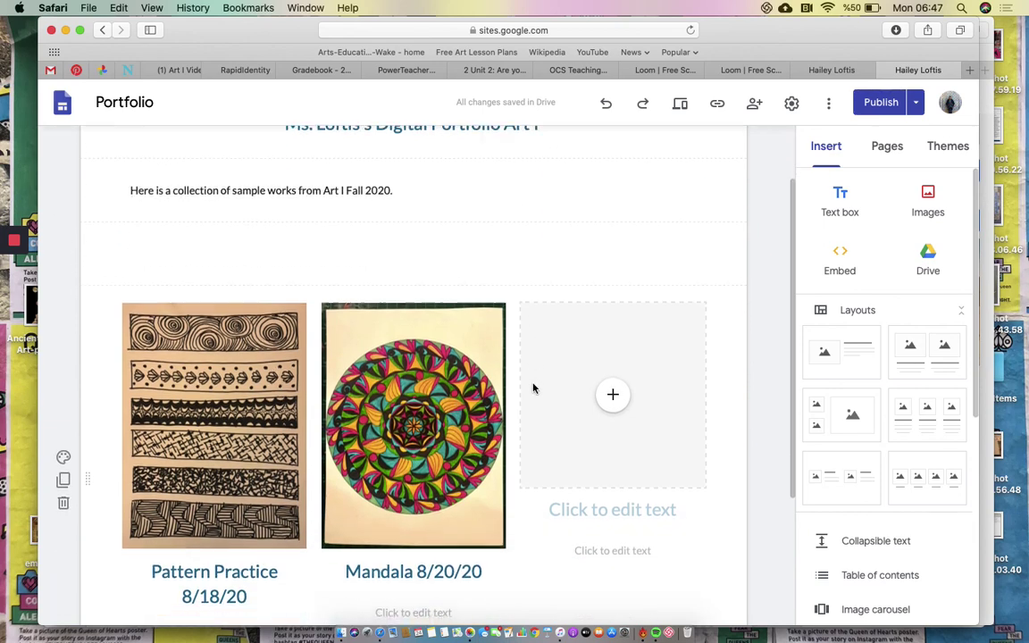
{"action": "scroll", "coordinate": [534, 386], "scroll_direction": "up", "scroll_amount": 3}
{"action": "scroll", "coordinate": [533, 384], "scroll_direction": "up", "scroll_amount": 2}
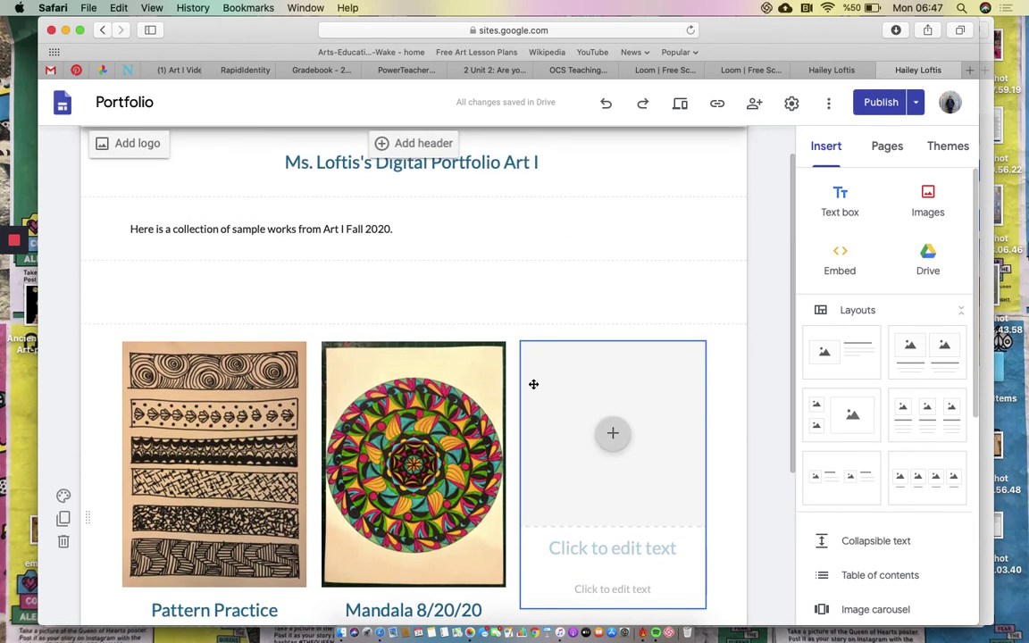